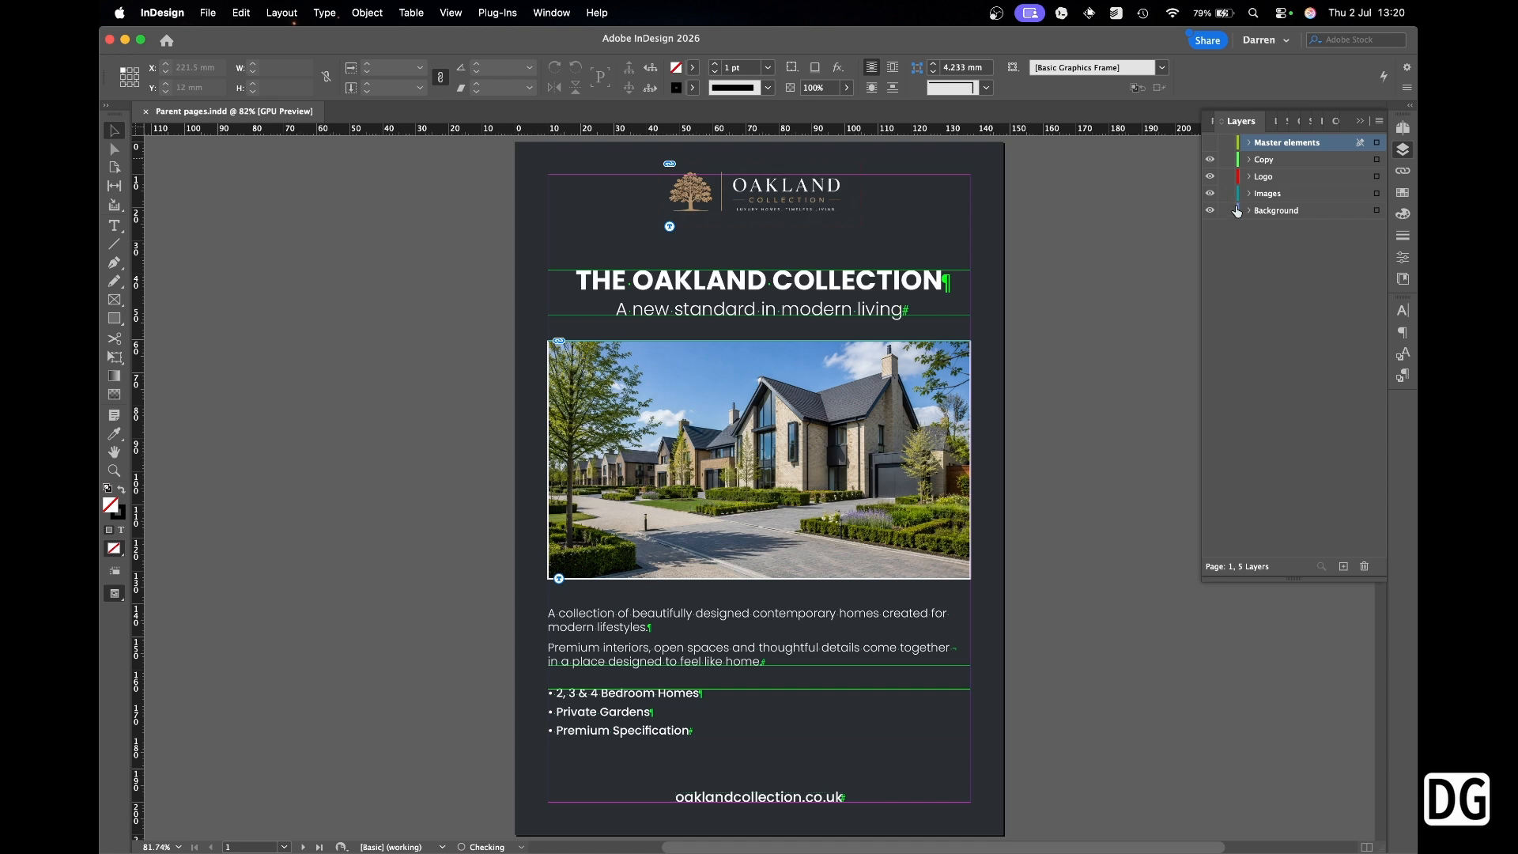
Unlock the Images and Background layers, test-moving the house photo and undoing so it stays put.
click(1402, 150)
drag(891, 386, 813, 383)
key(super+z)
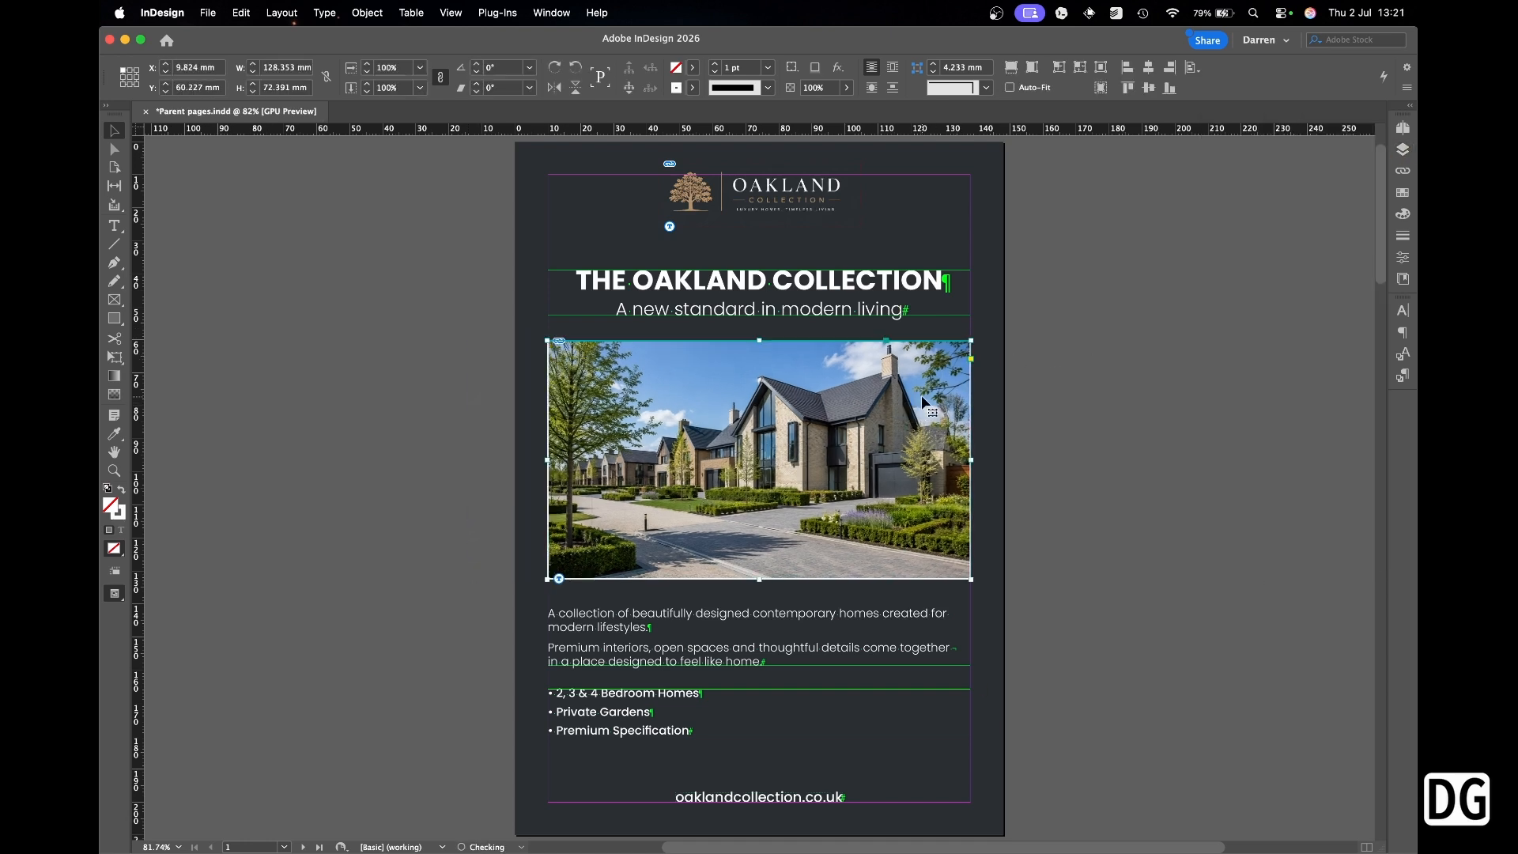
click(1084, 283)
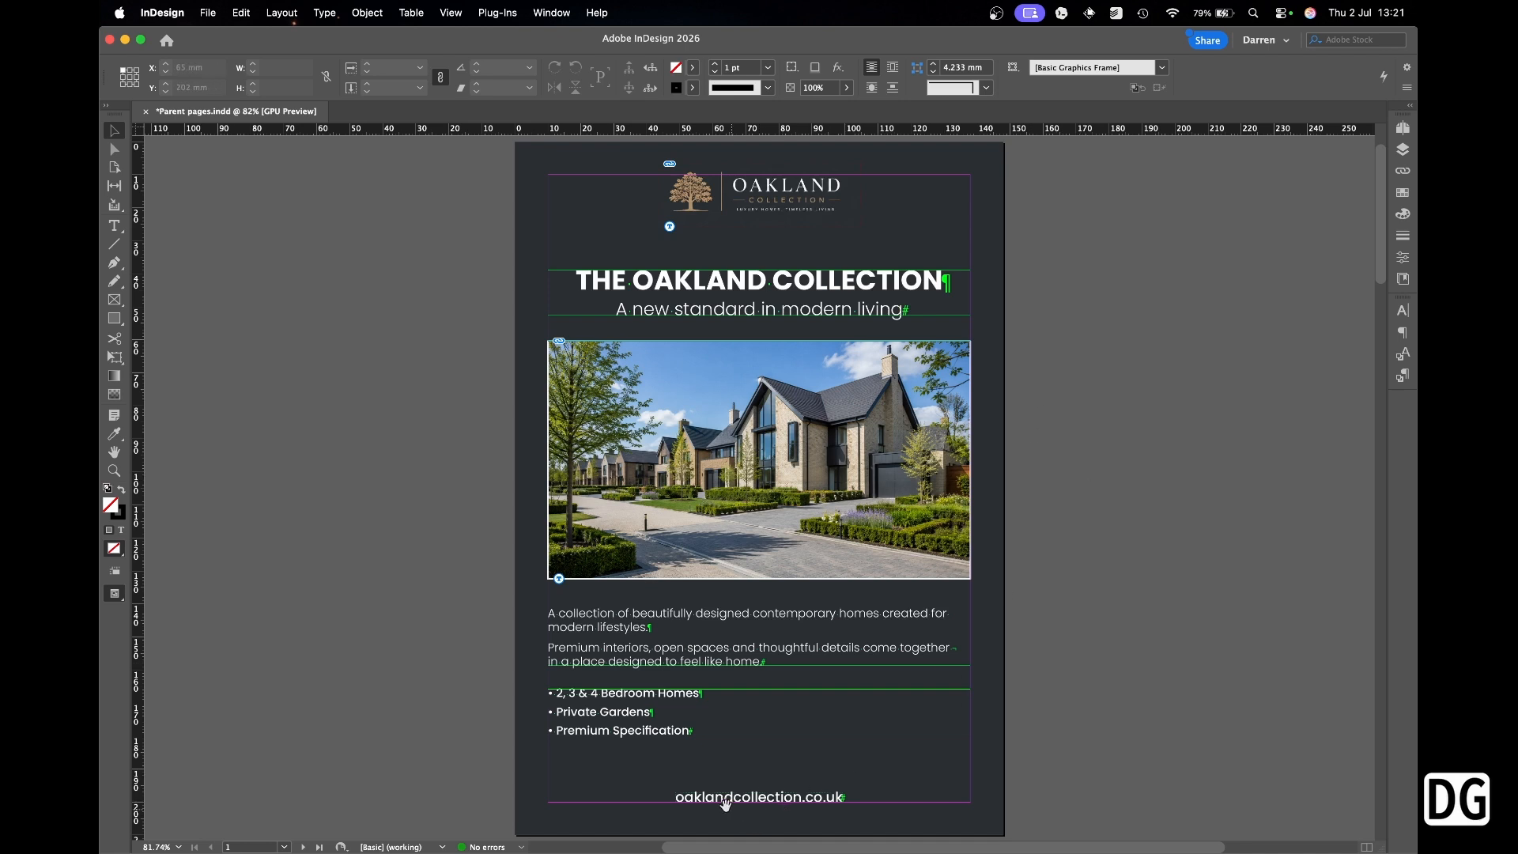
drag(664, 787, 870, 804)
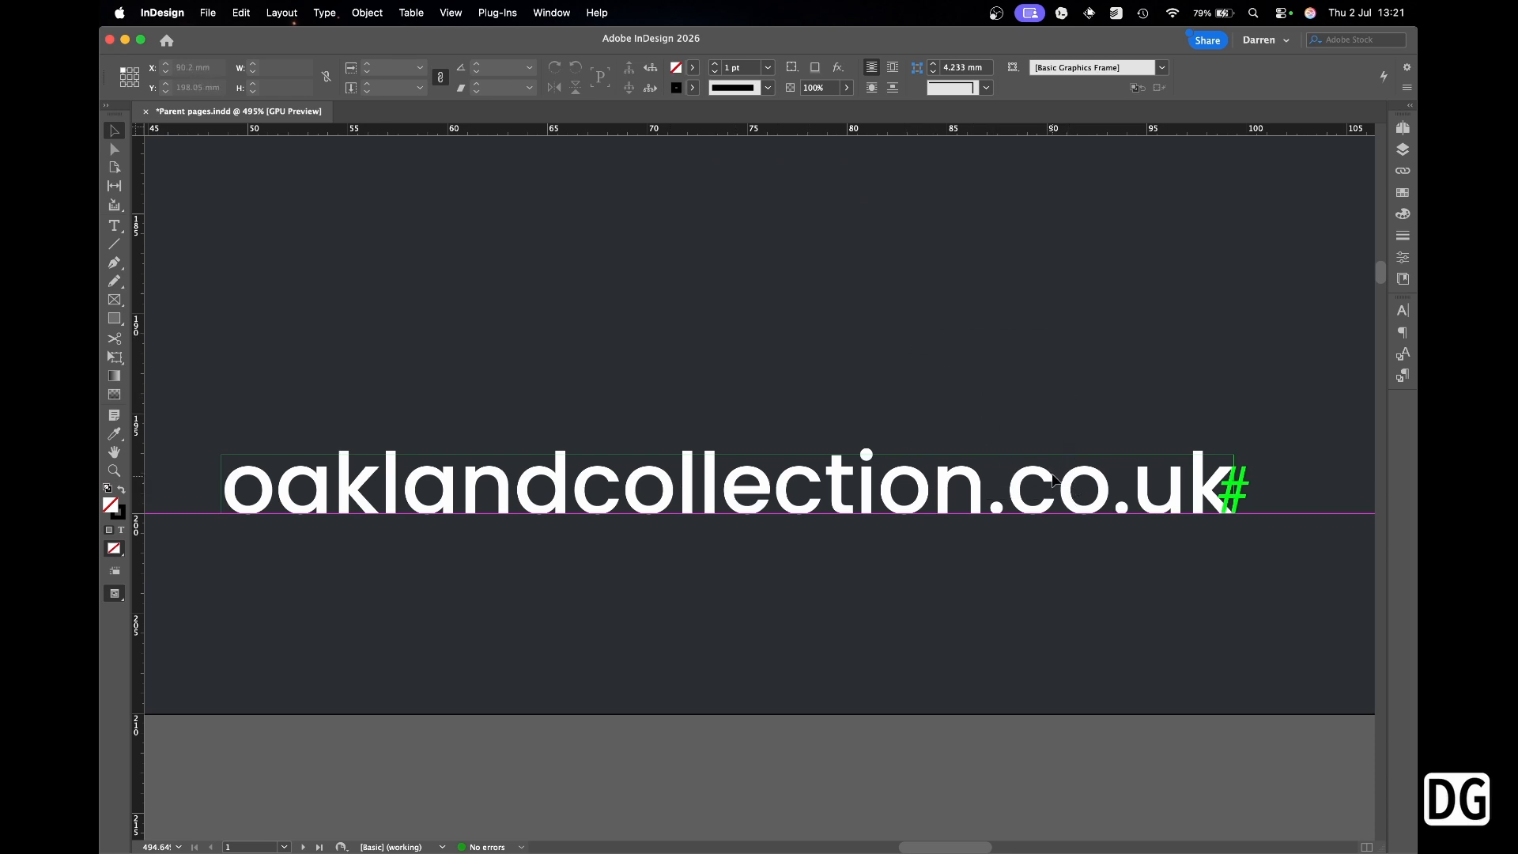
key(super+0)
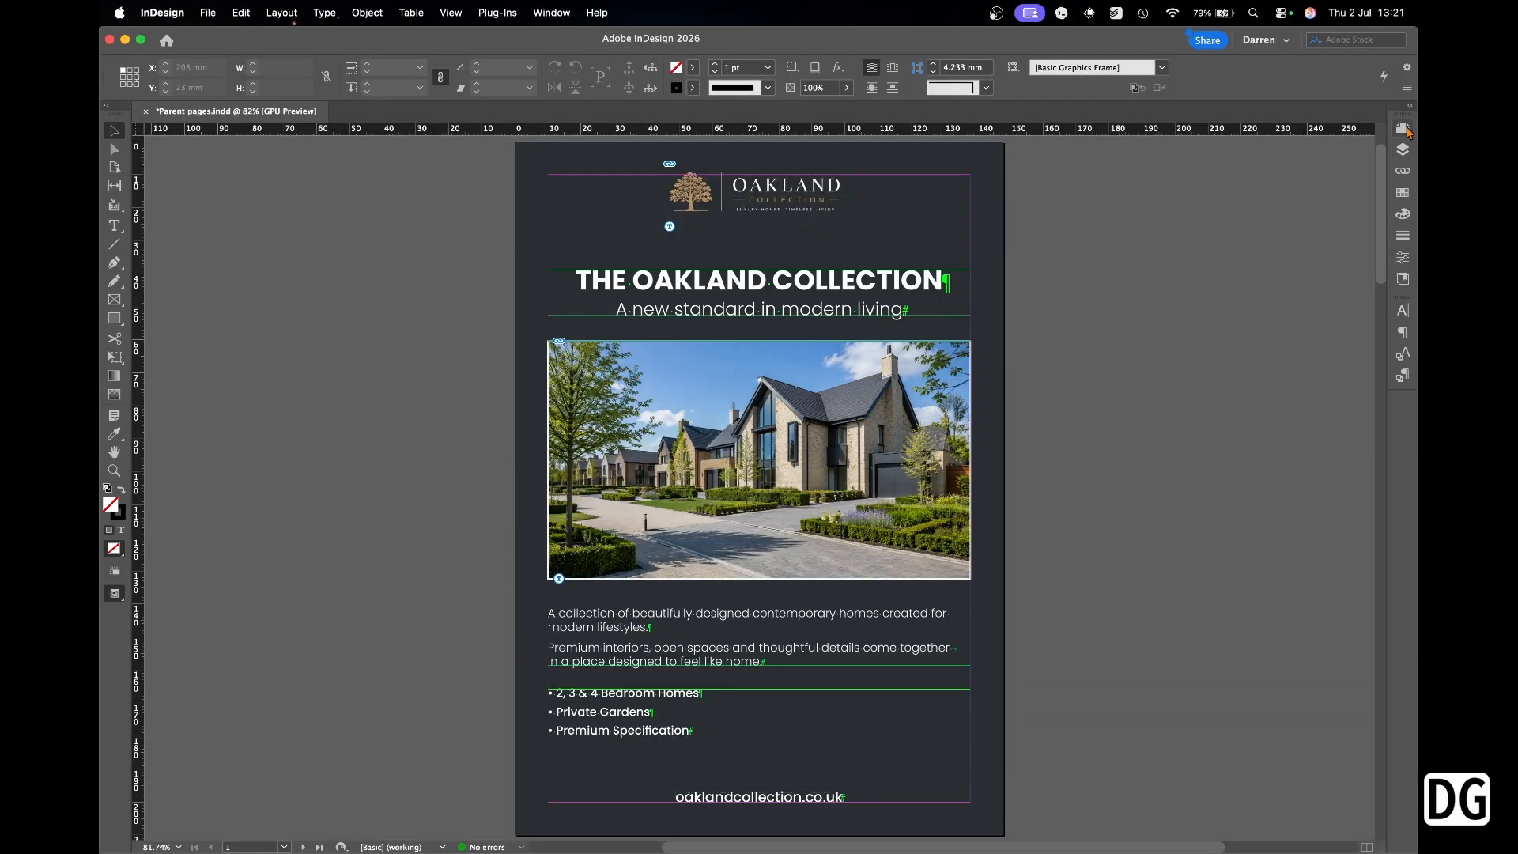
Open A-Parent from the Pages panel to edit the logo and oaklandcollection.co.uk footer.
click(1406, 129)
double_click(1363, 166)
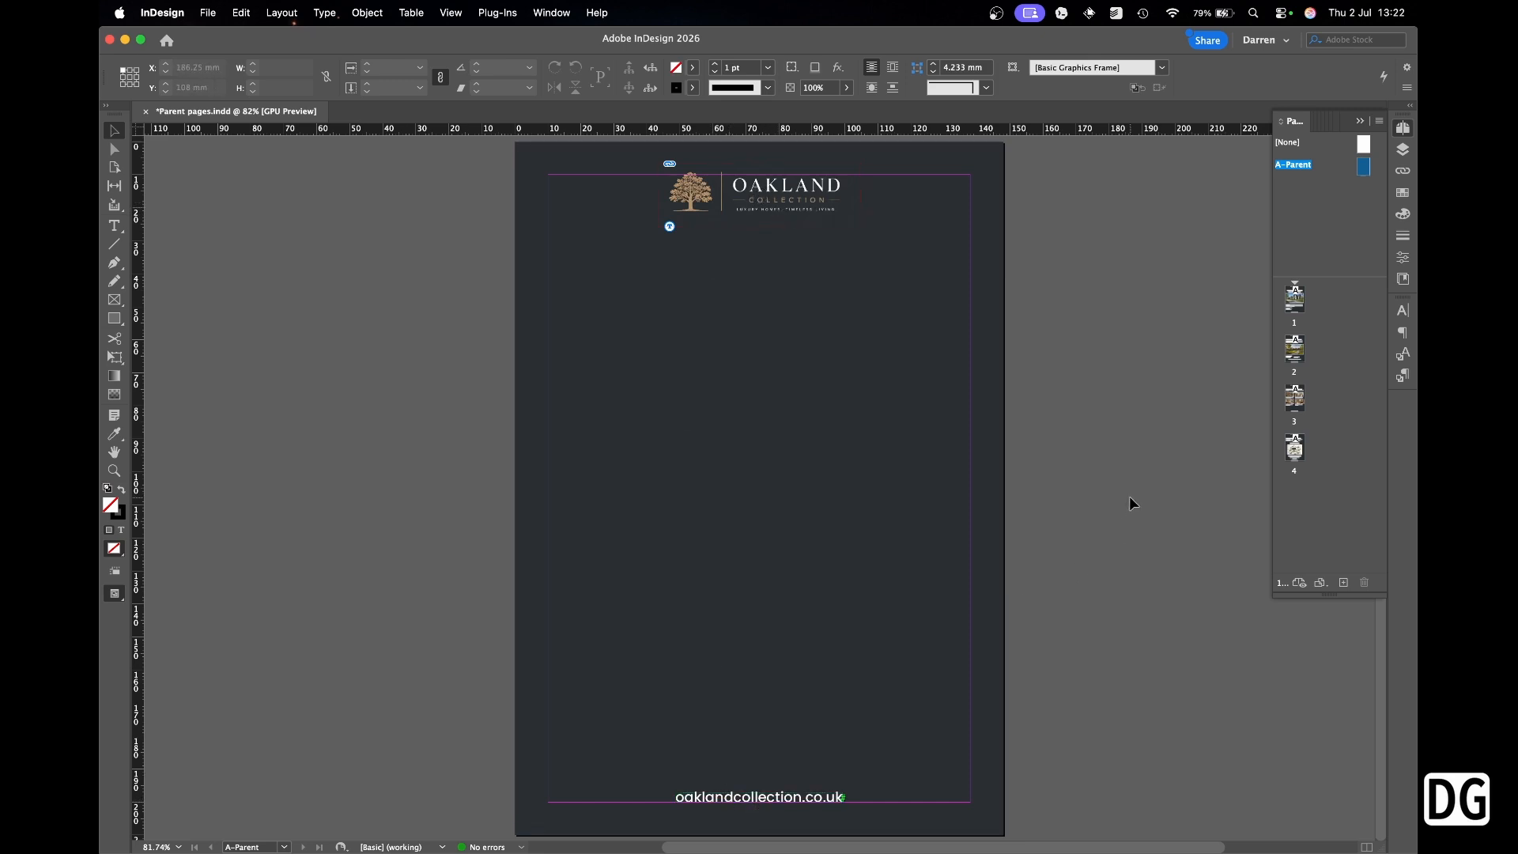
double_click(1293, 301)
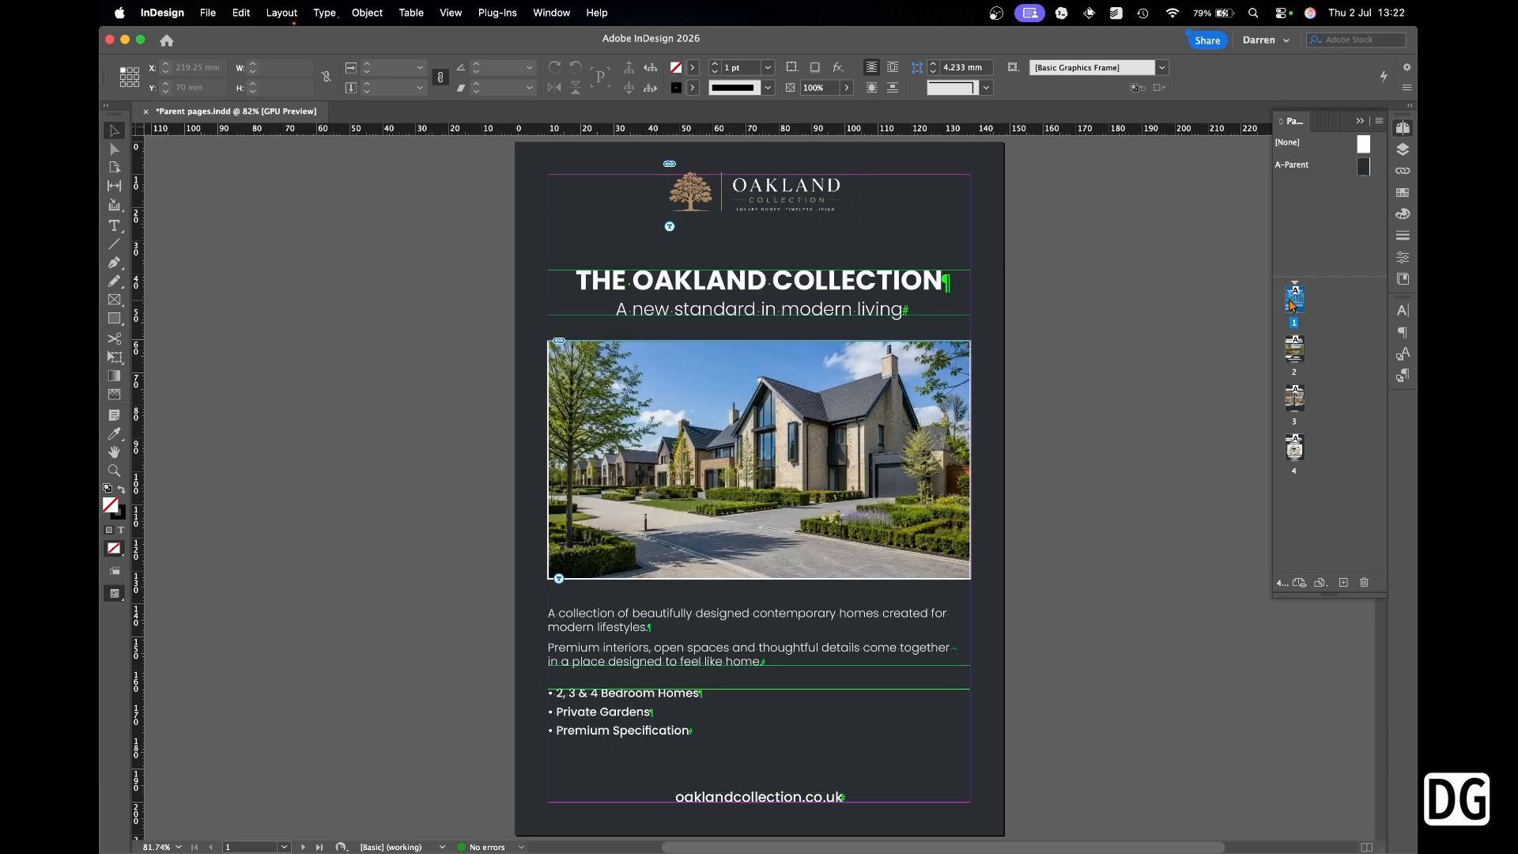
double_click(1296, 352)
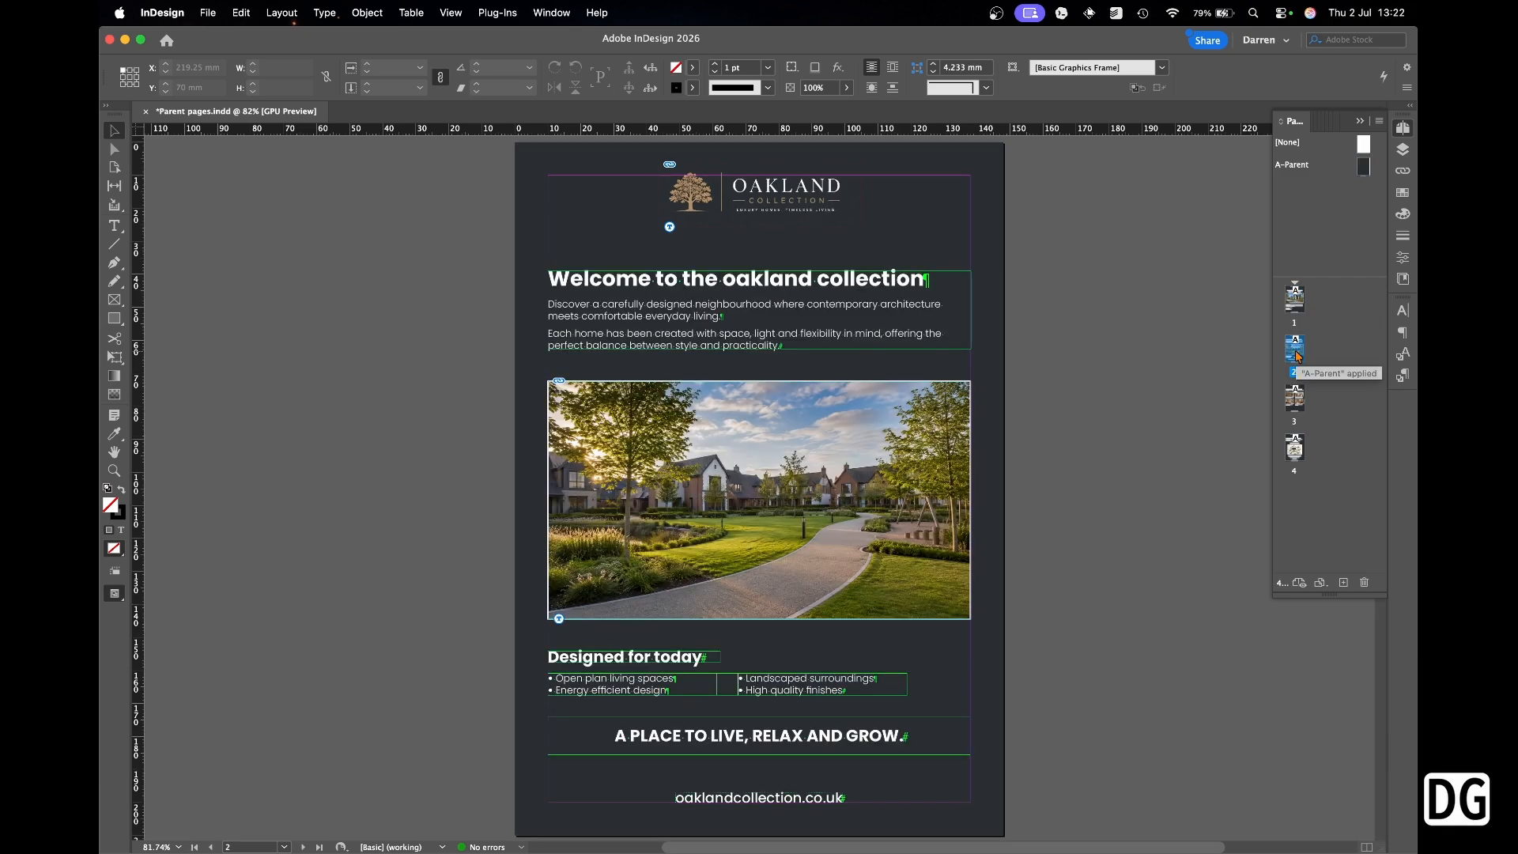
double_click(1295, 398)
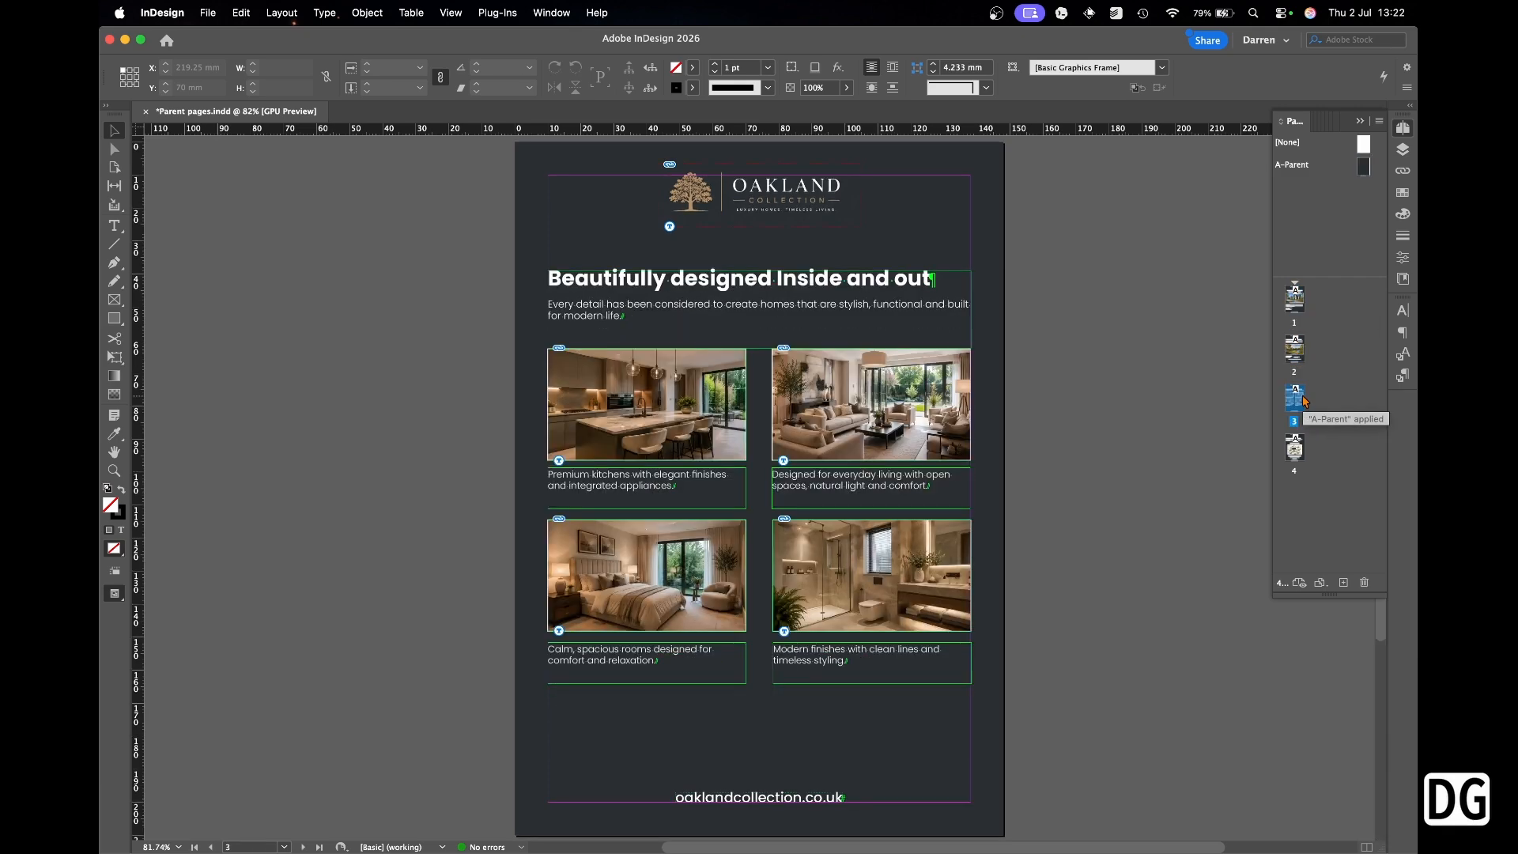
double_click(1295, 447)
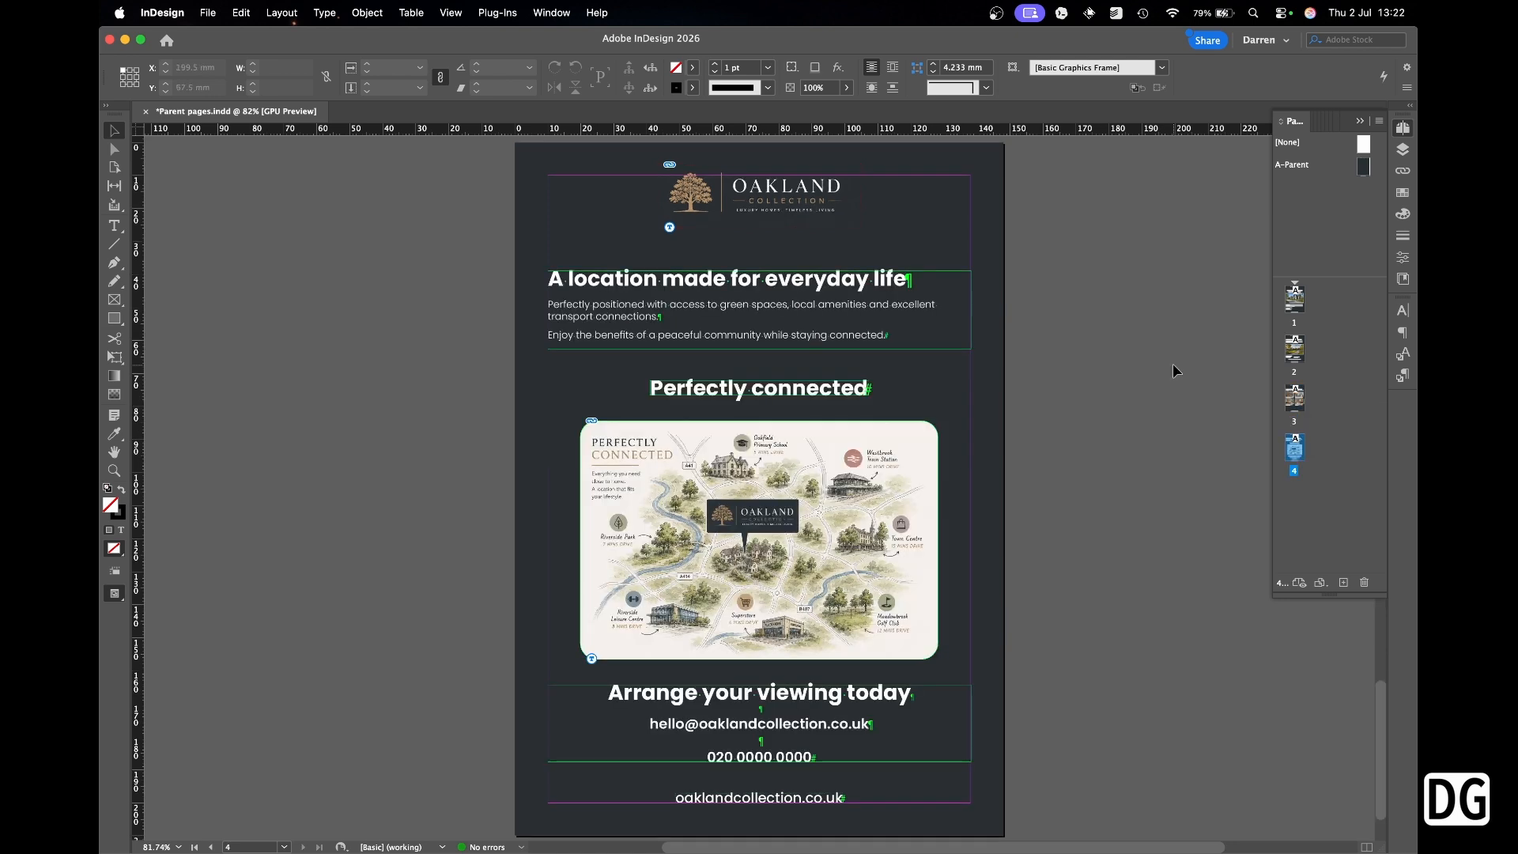
drag(847, 317, 772, 321)
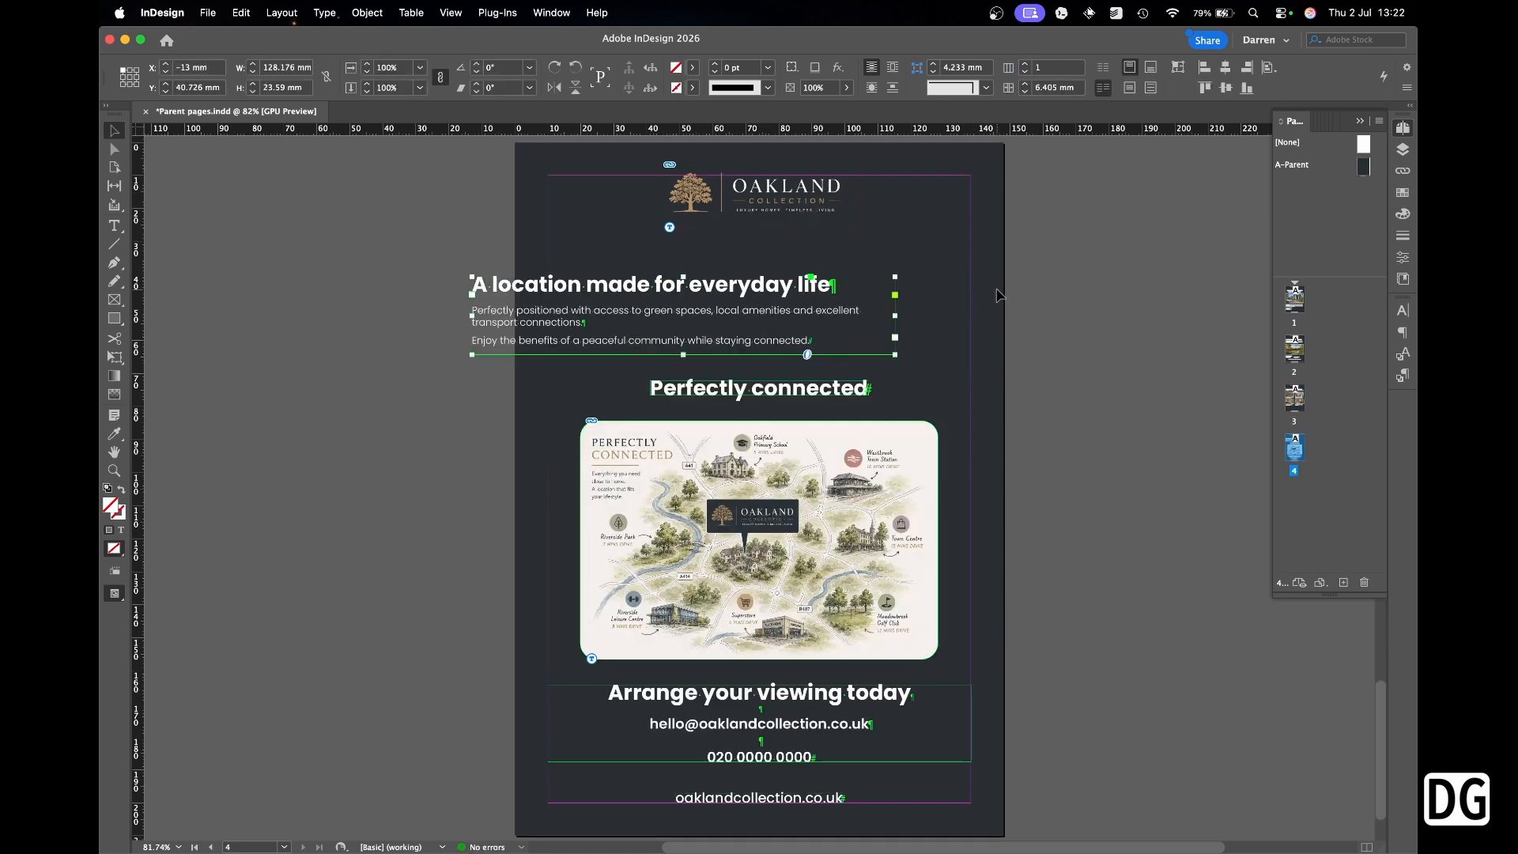
key(cmd+z)
click(1063, 283)
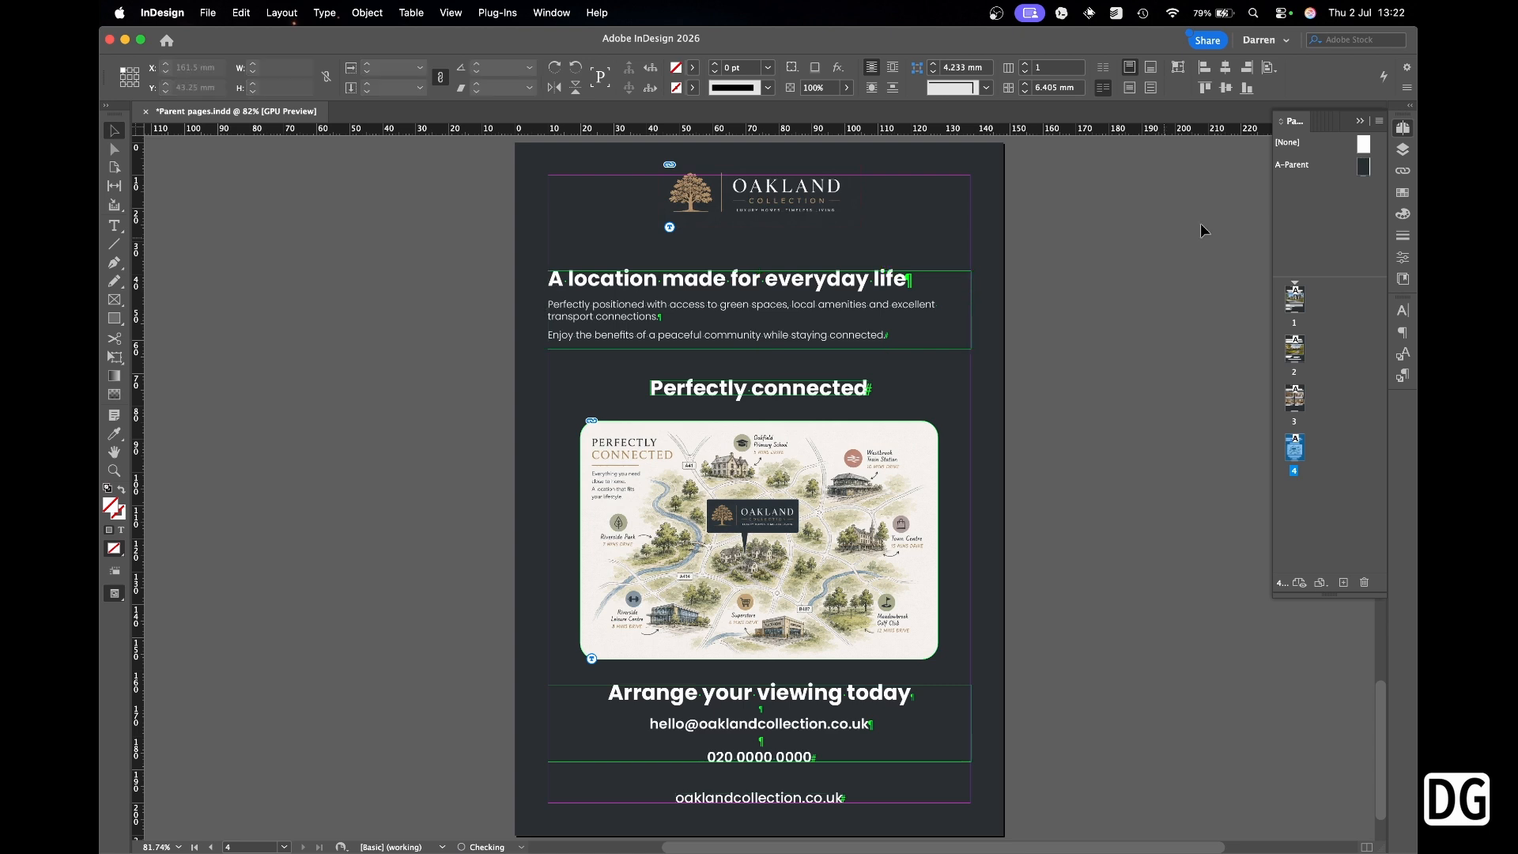
double_click(1357, 176)
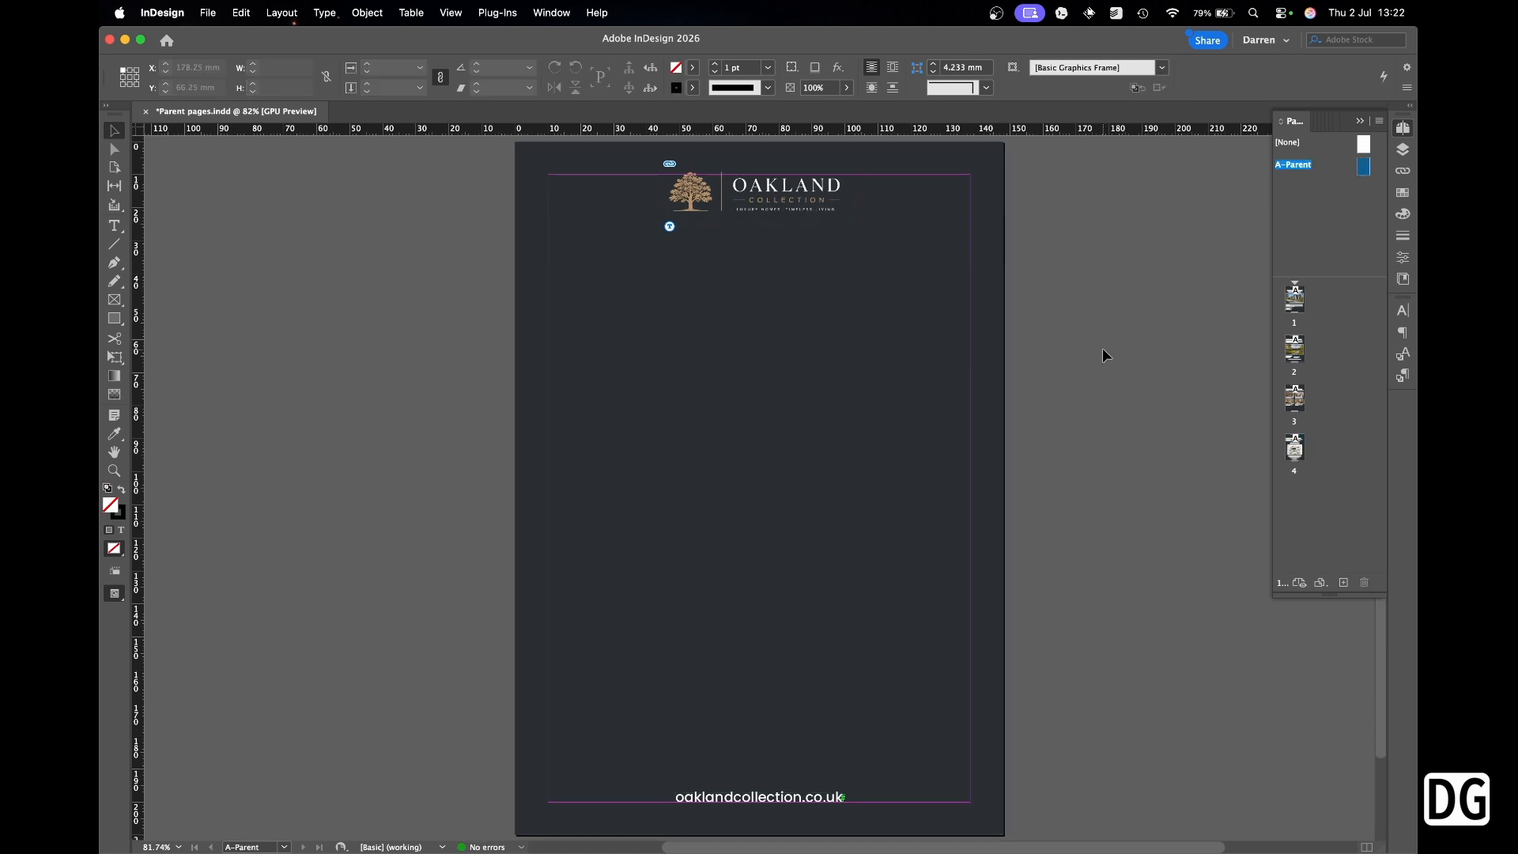
Draw a text frame below the A-Parent web address and insert a Current Page Number marker.
drag(592, 762, 909, 818)
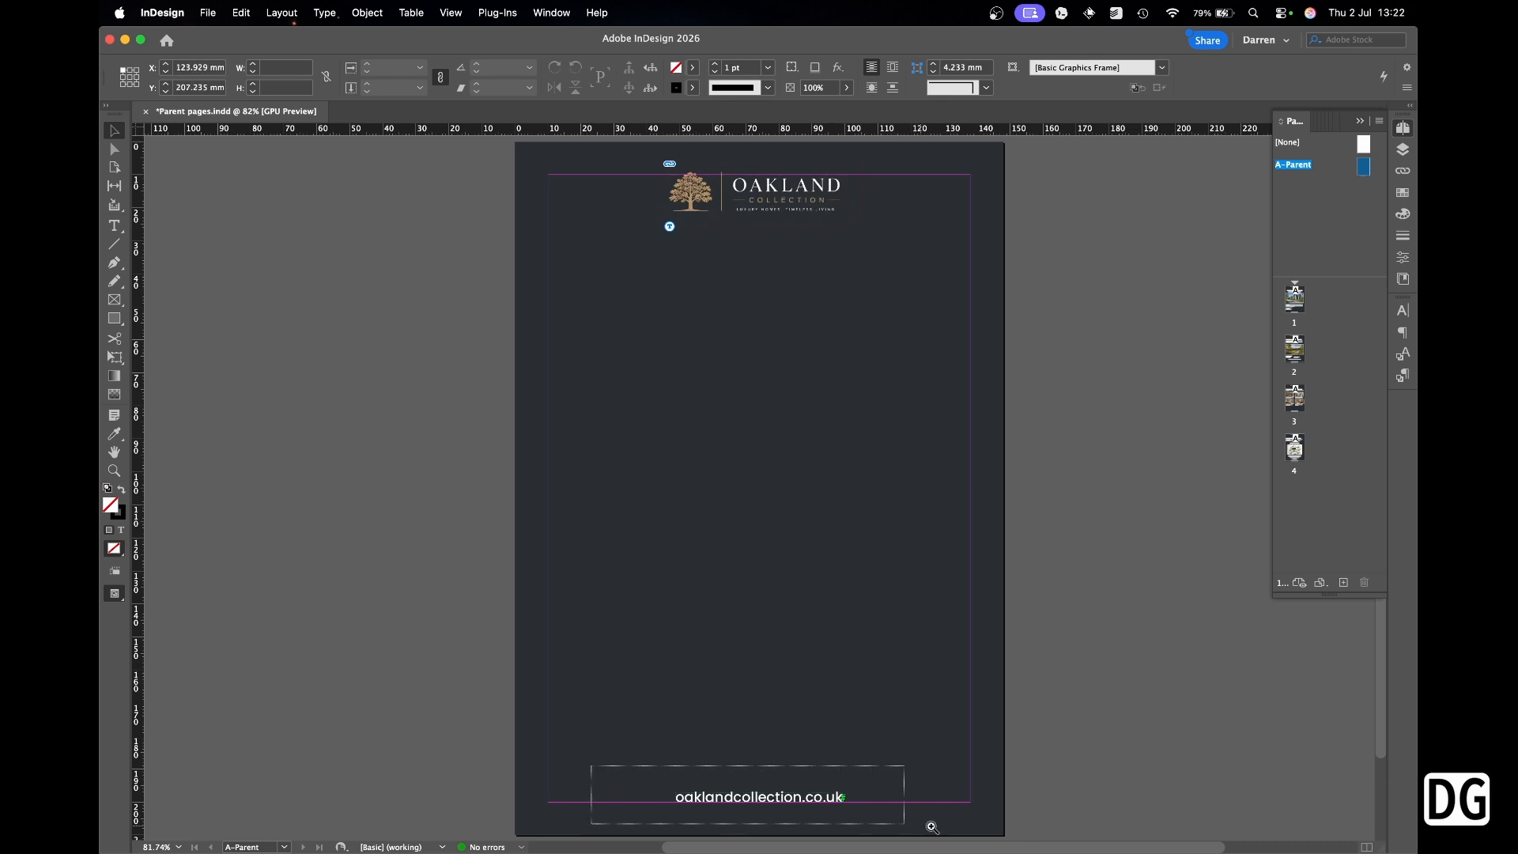
click(113, 227)
drag(557, 452, 712, 517)
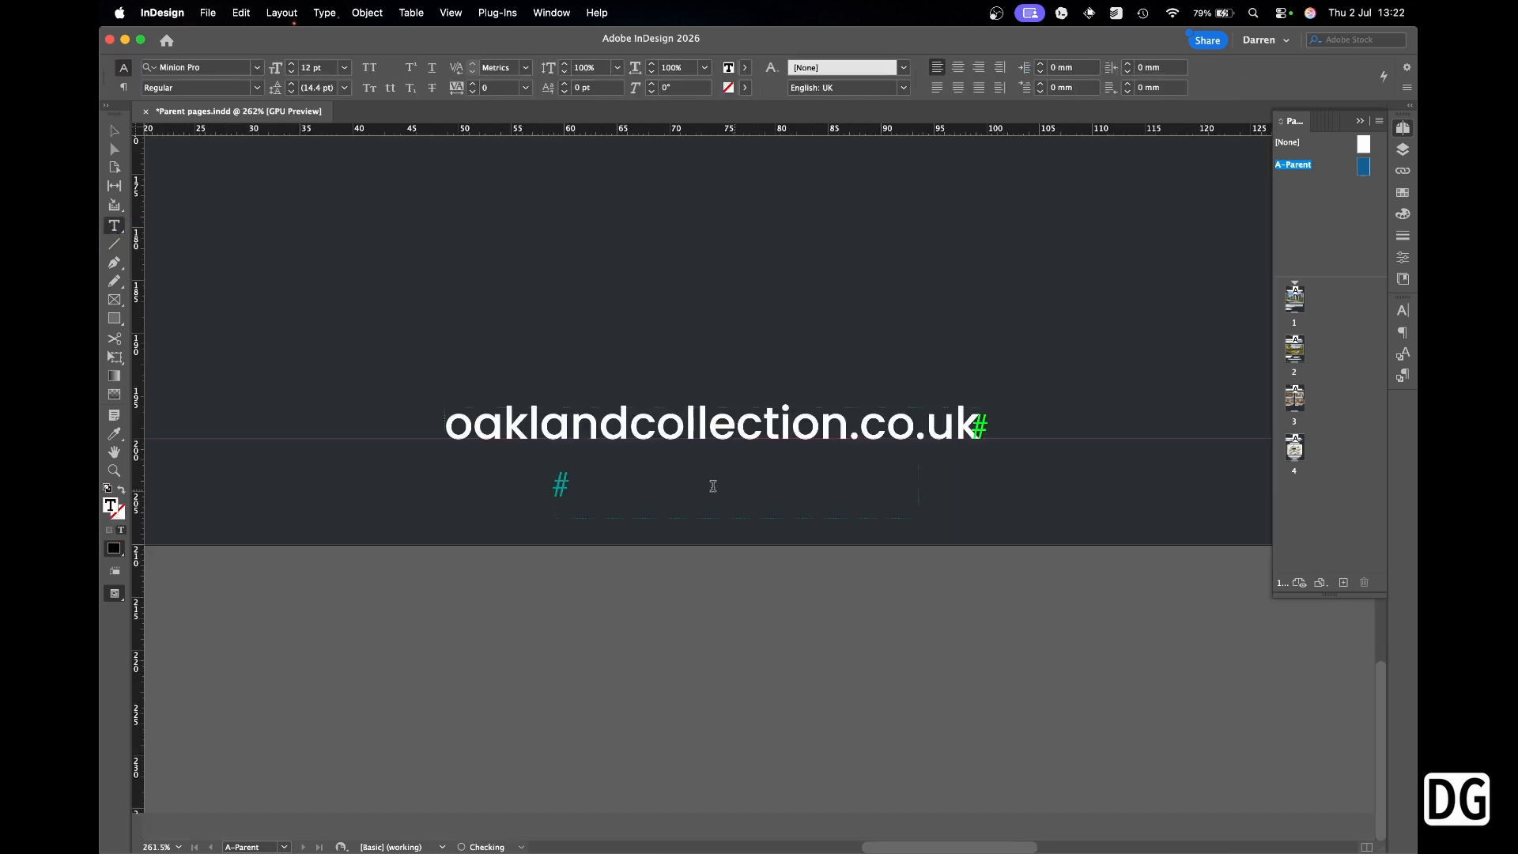
right_click(710, 492)
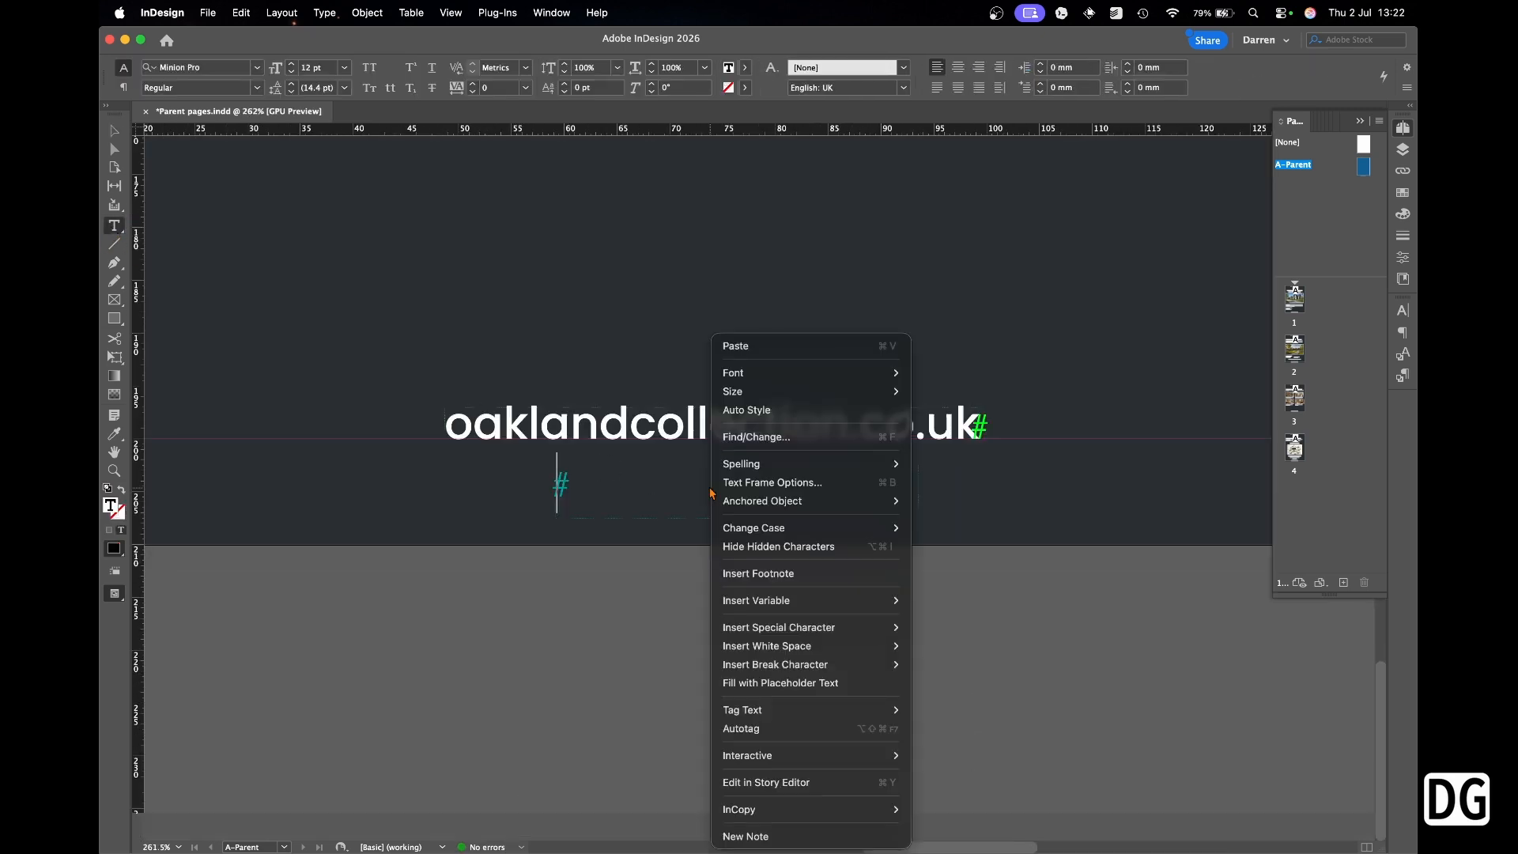
mouse_move(866, 625)
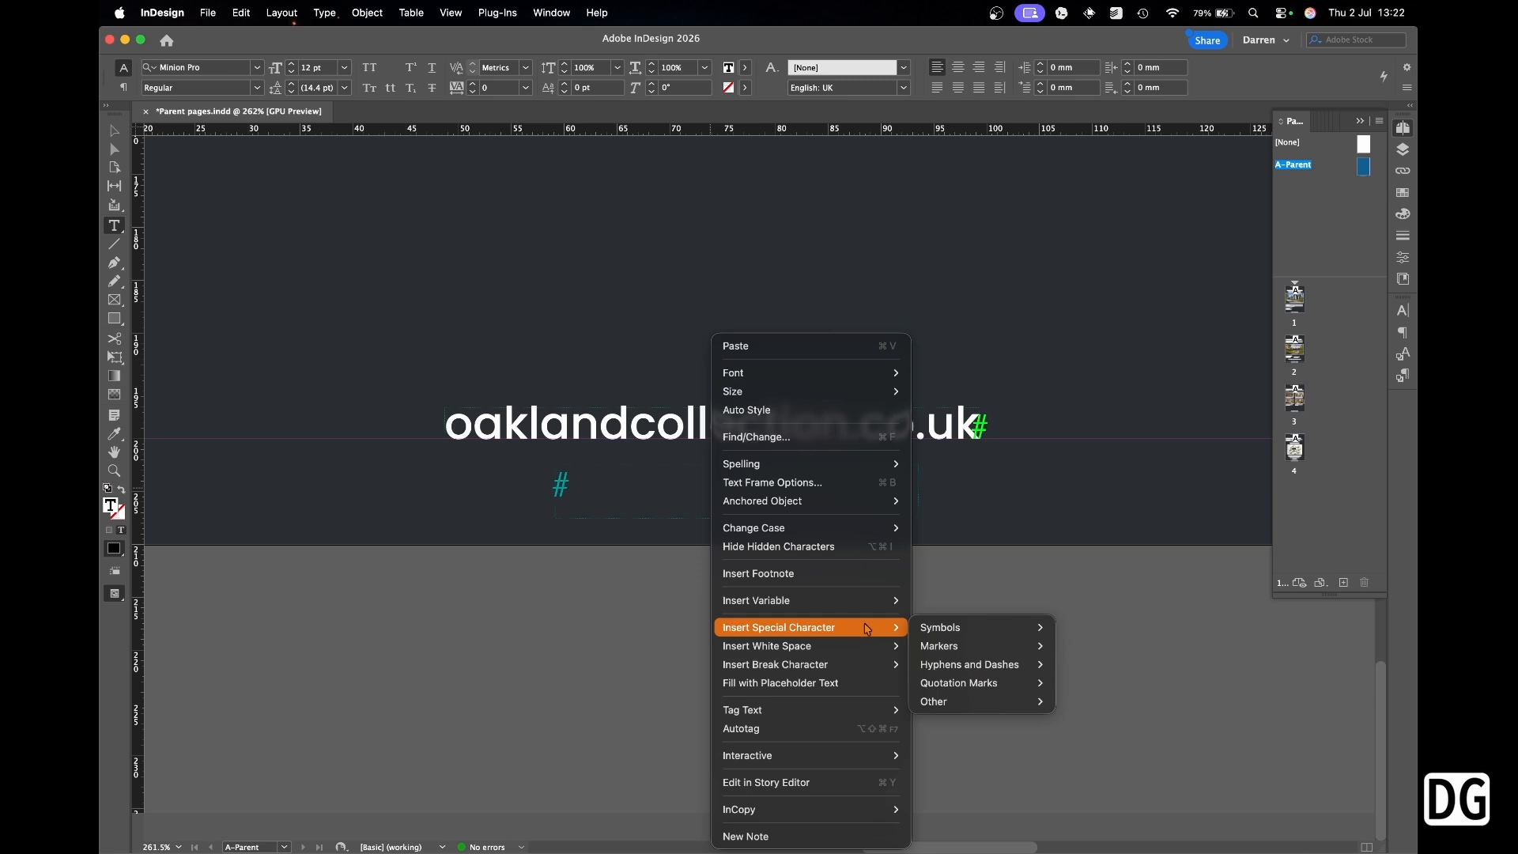
mouse_move(980, 646)
click(1099, 646)
Set the page number marker's font to Poppins.
key(shift+Left)
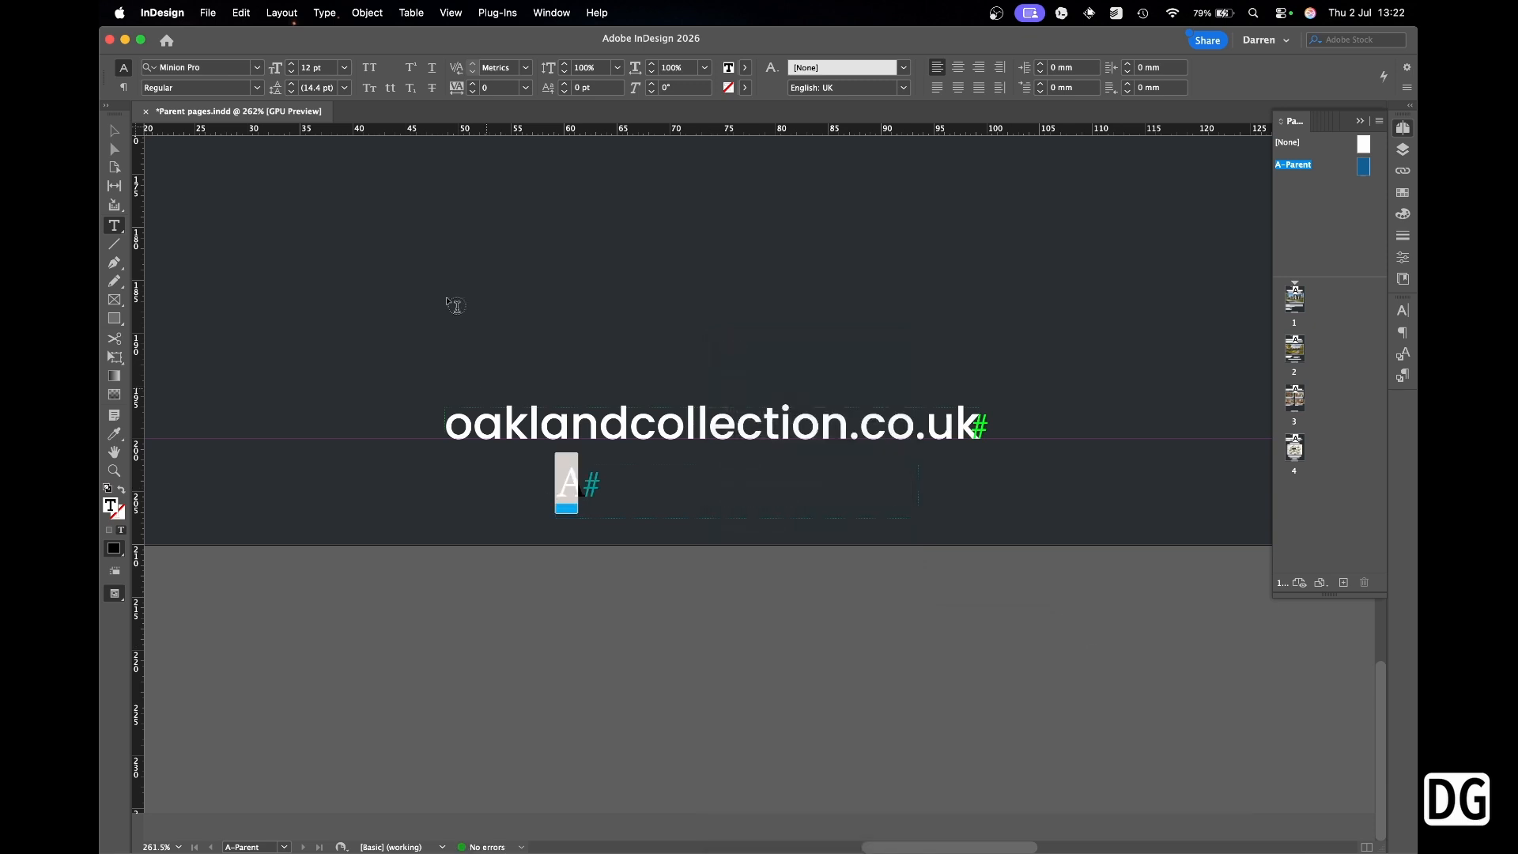
click(261, 67)
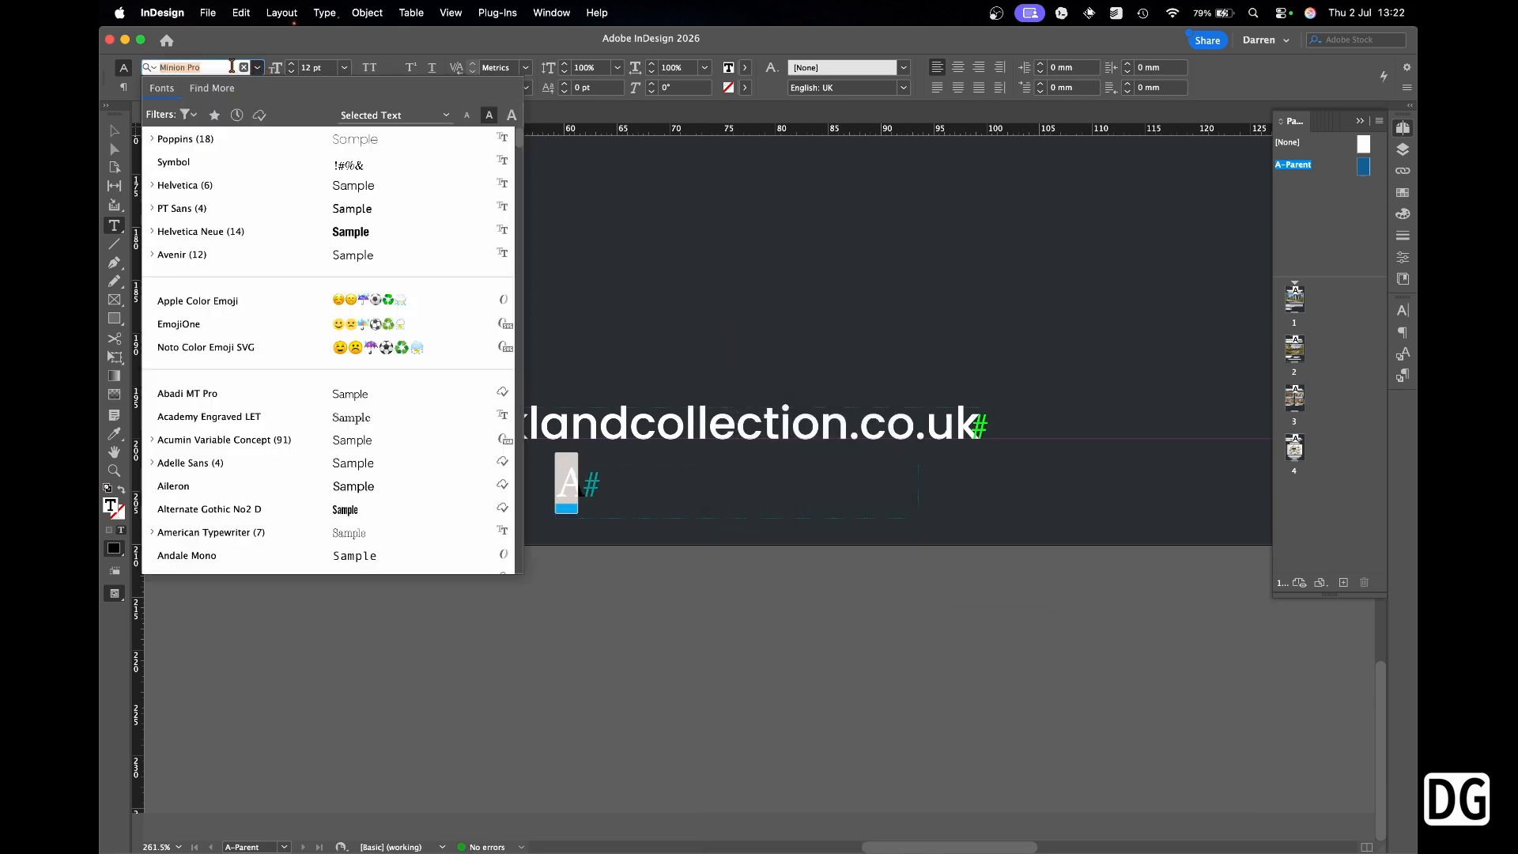
click(176, 149)
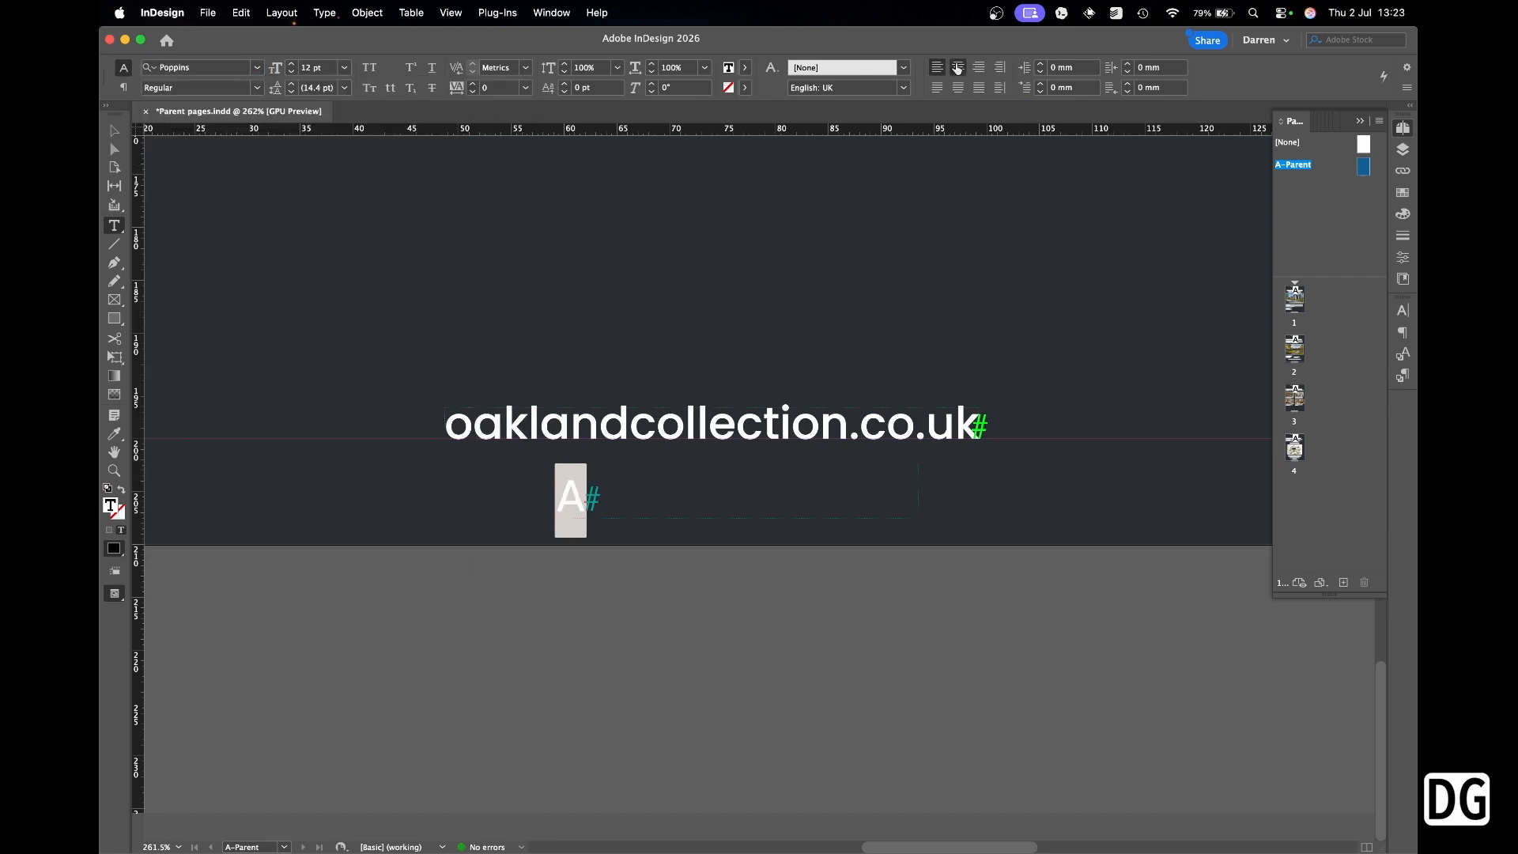
Centre the page number text in its frame and centre the frame horizontally on the page.
key(super+shift+c)
key(Escape)
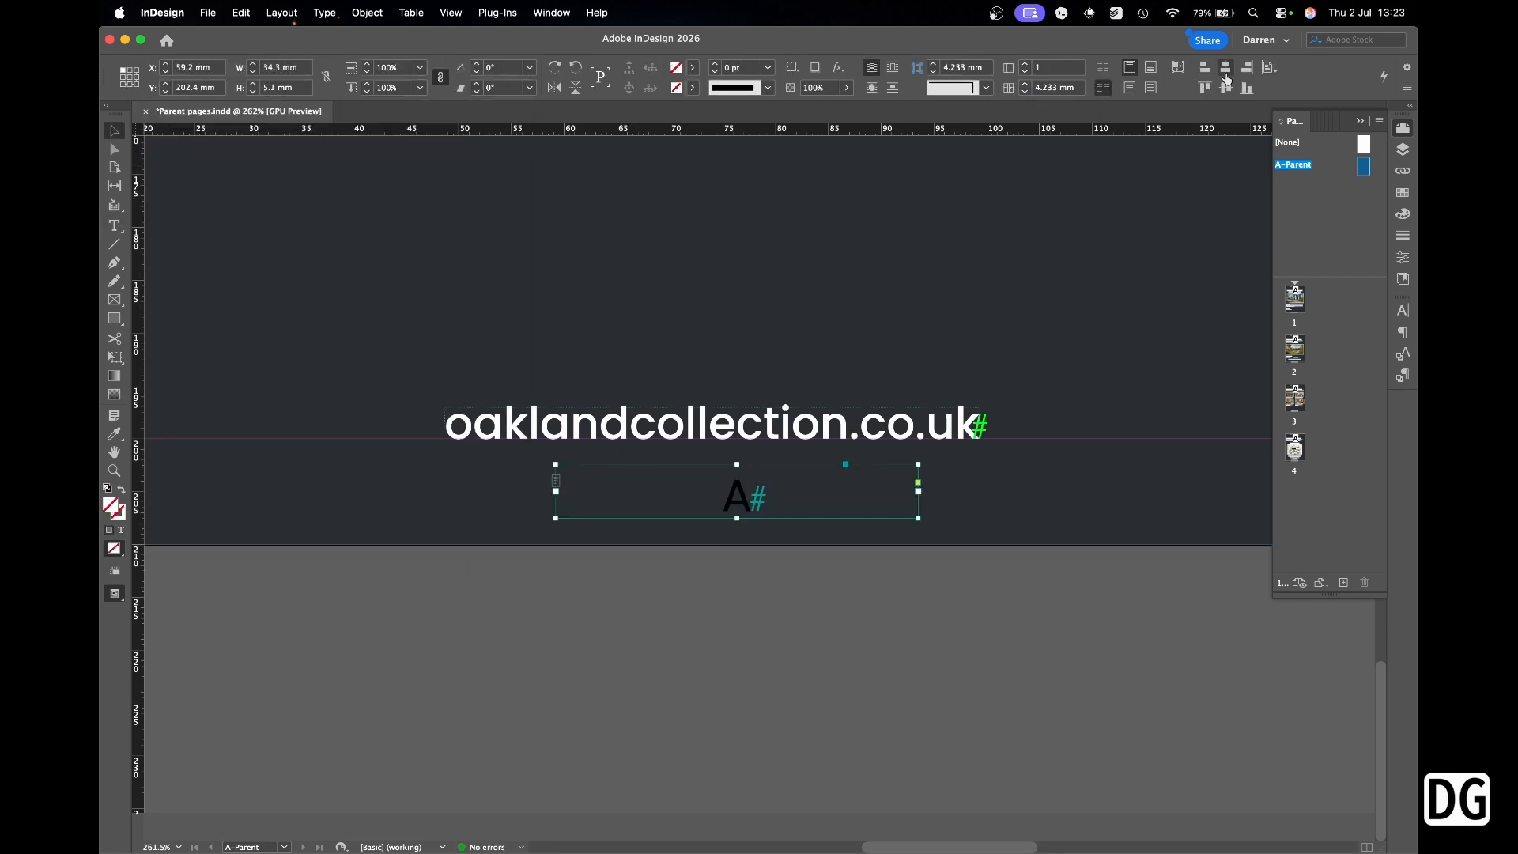
click(1269, 67)
click(1336, 129)
click(1225, 67)
Colour the page number text white using the [Paper] swatch, leaving the frame unfilled.
click(1402, 192)
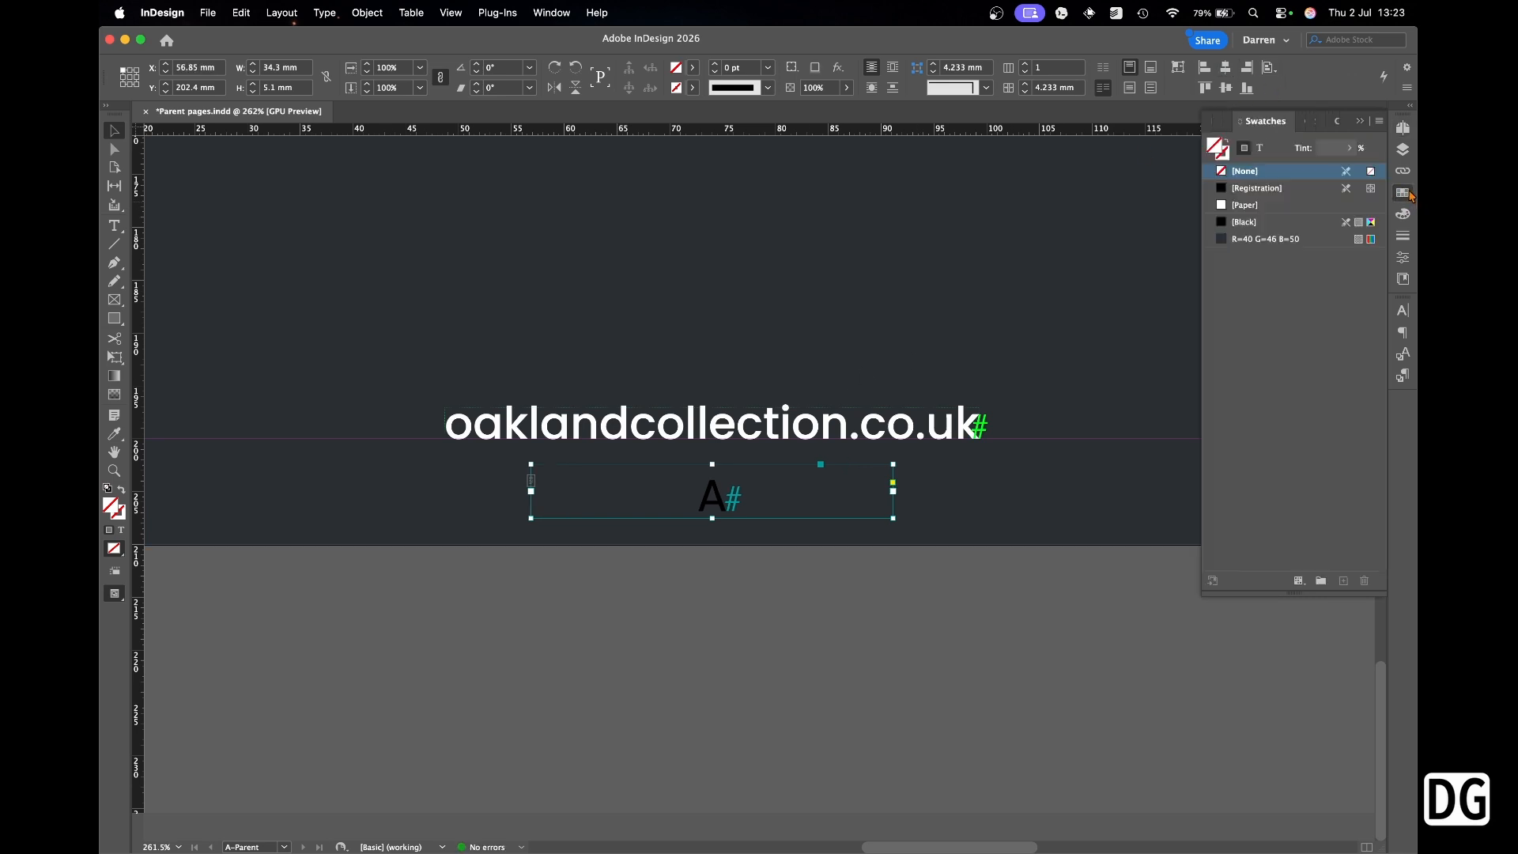
click(1252, 207)
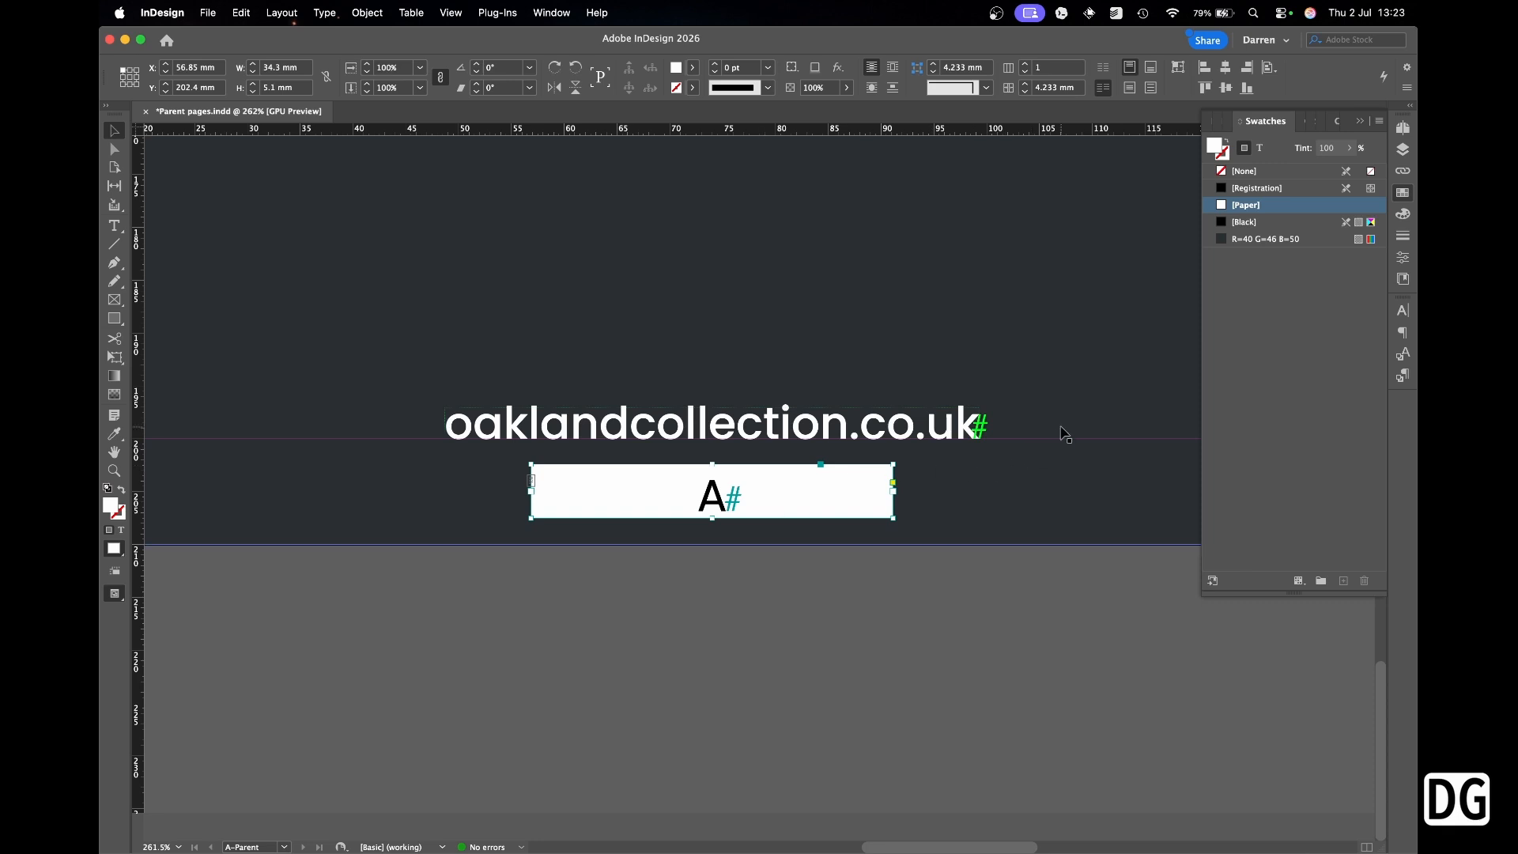
key(slash)
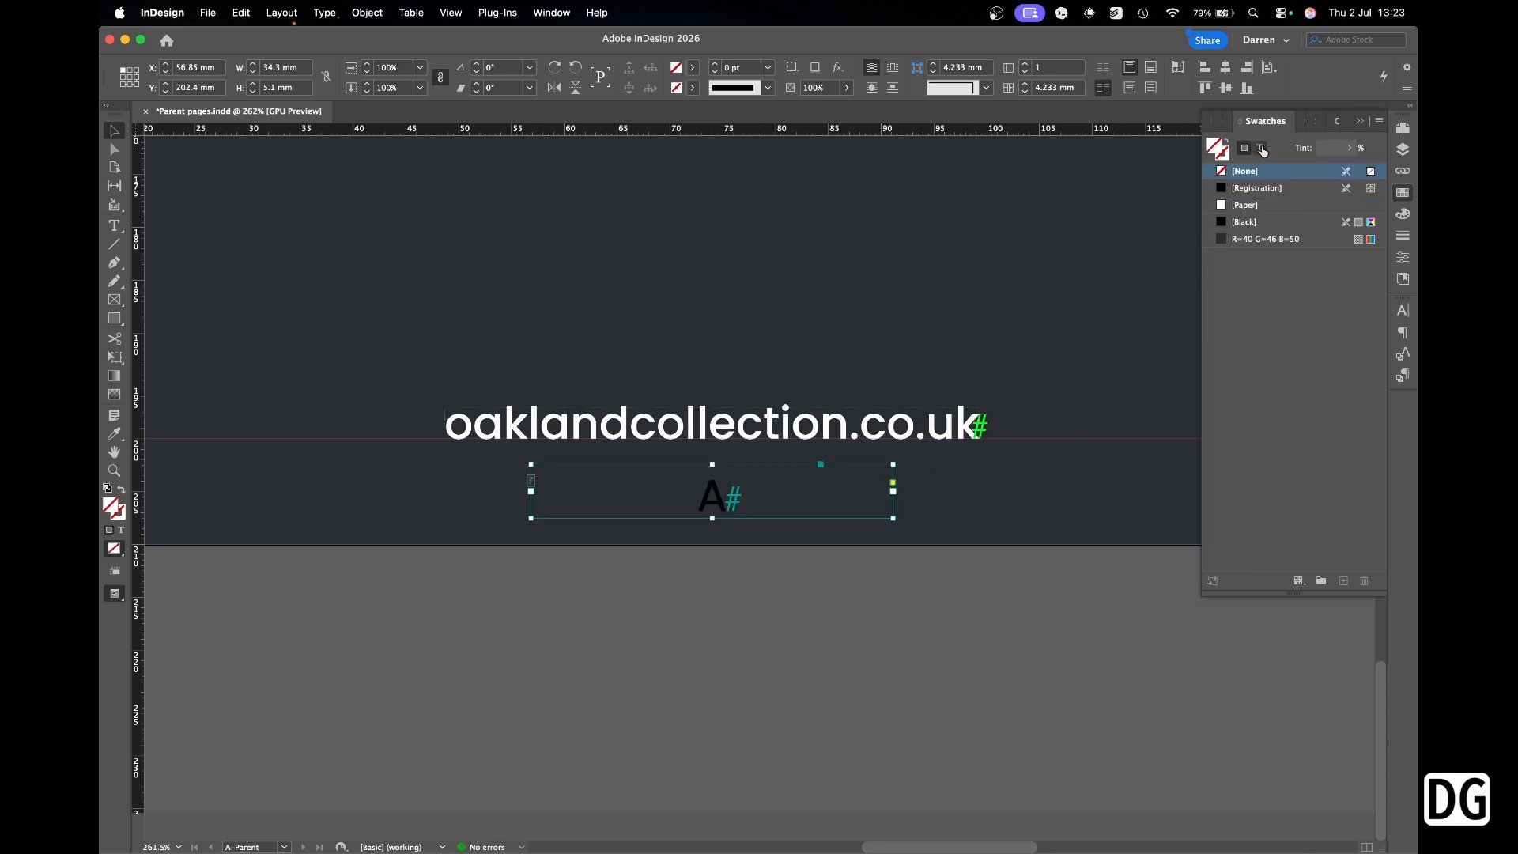
click(1262, 151)
click(1245, 205)
click(1008, 588)
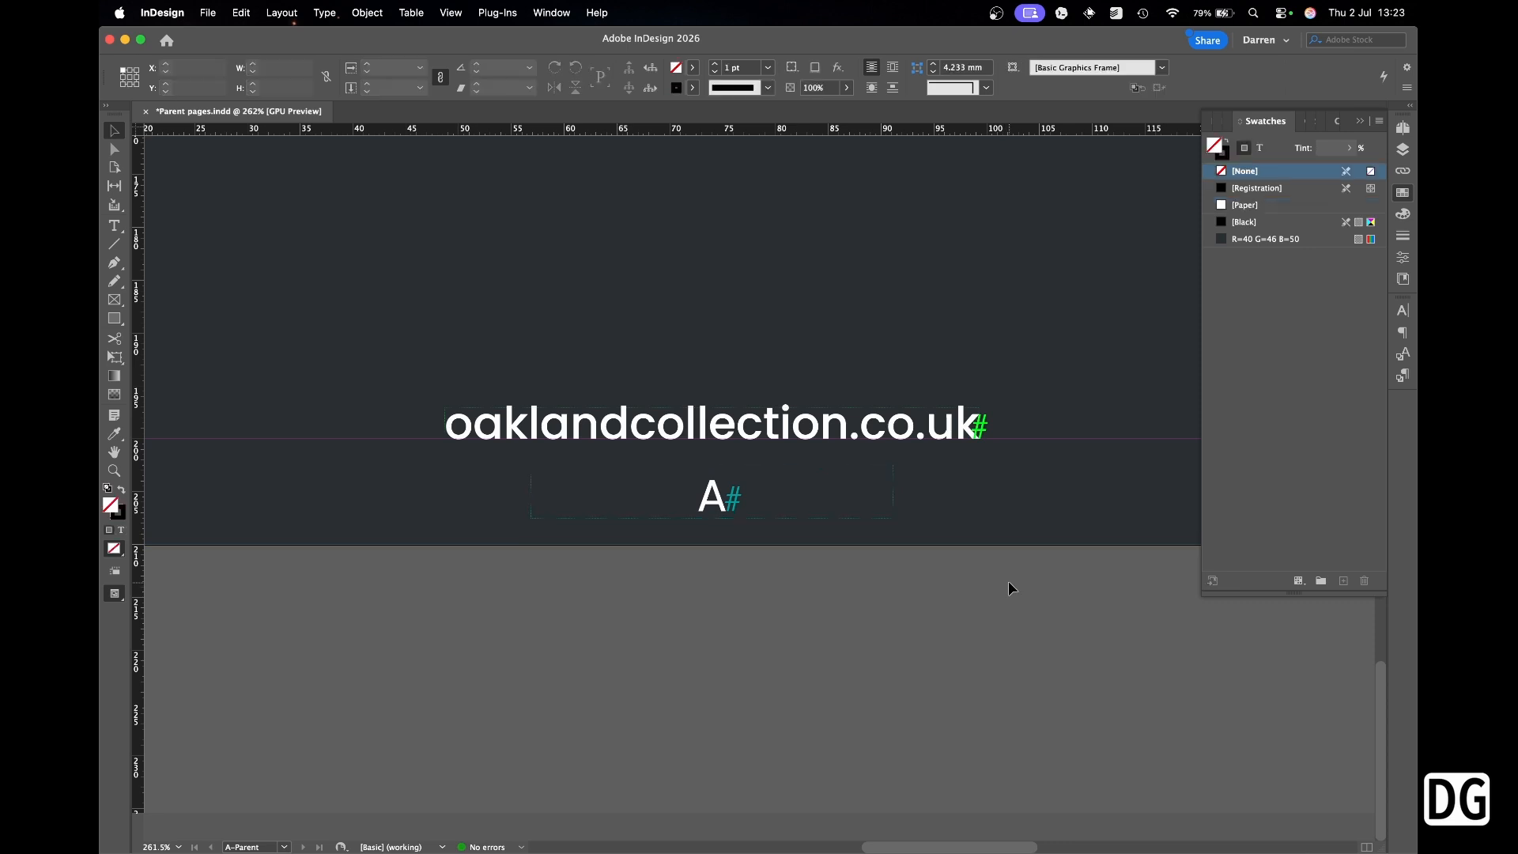
Fit the whole page in view and go to page 1 via the Pages panel.
key(super+0)
click(1403, 127)
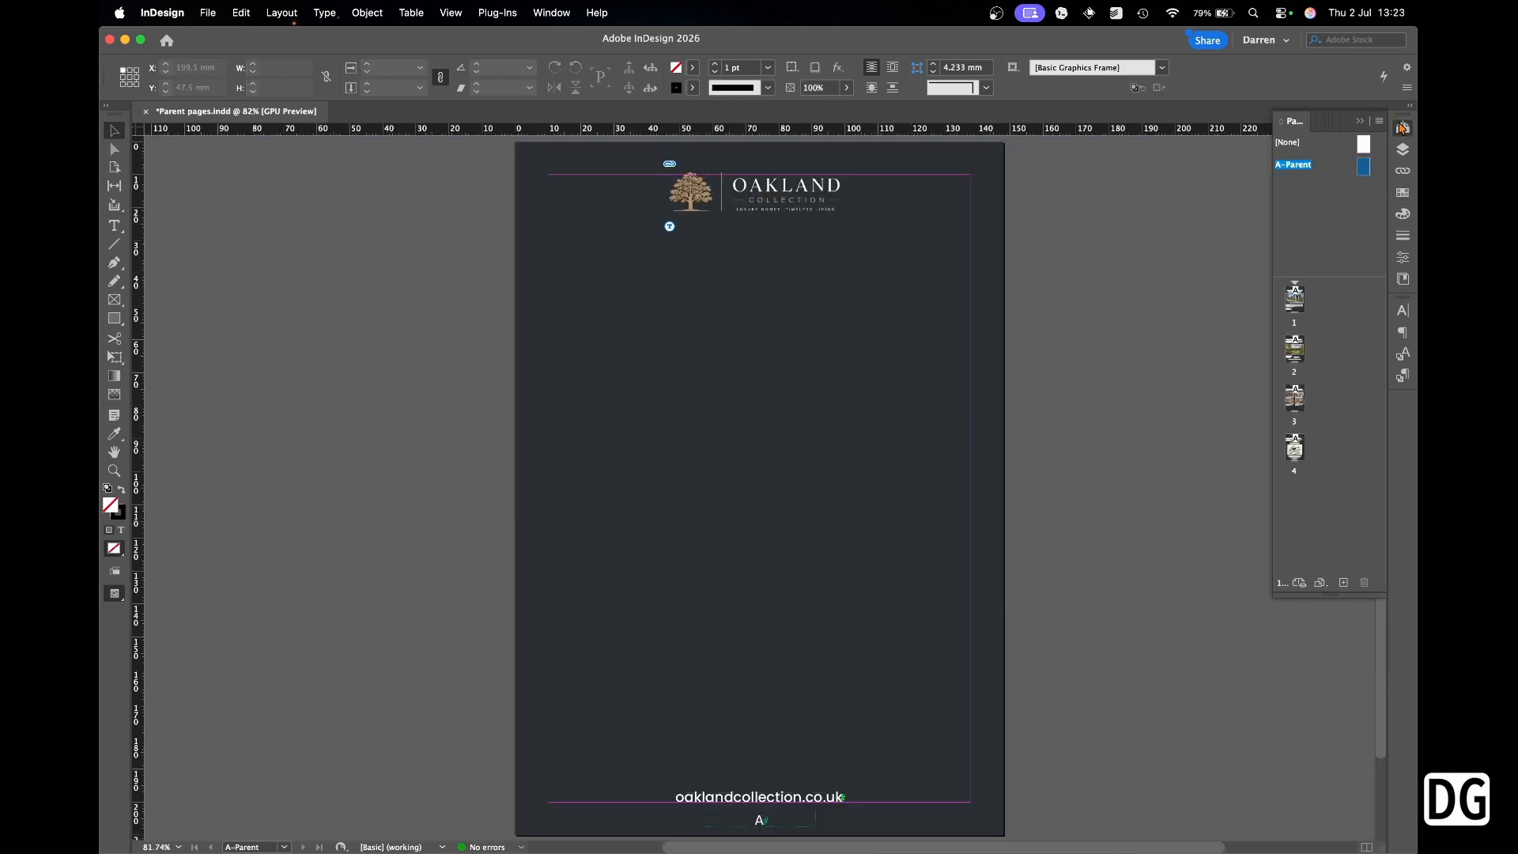
double_click(1294, 309)
Zoom into the footers of pages 1–4 to confirm their numbers, then fit page 4 in the window.
drag(684, 791, 885, 838)
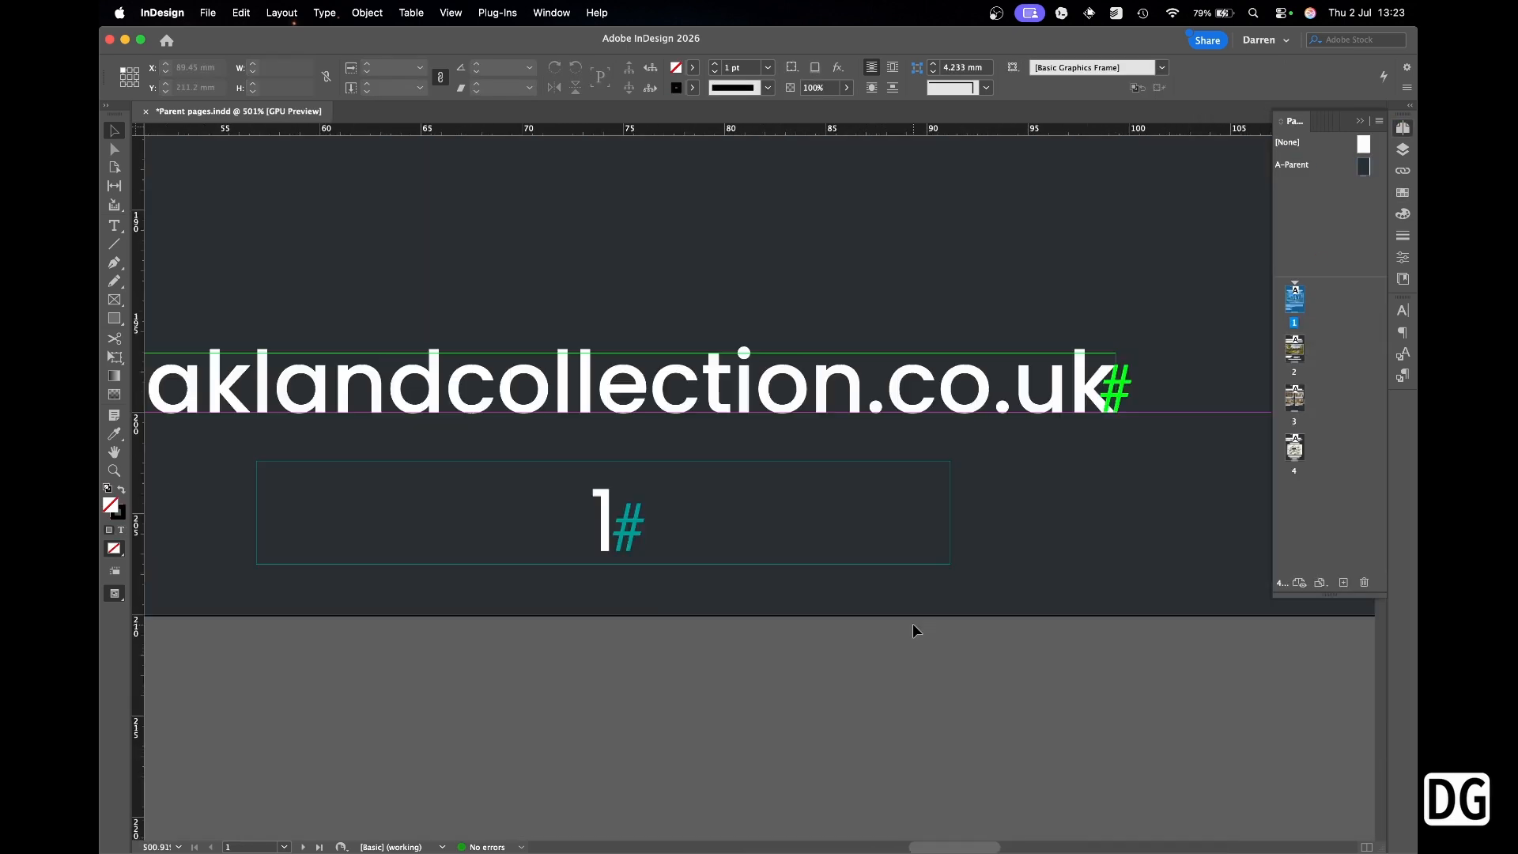
key(shift+Page_Down)
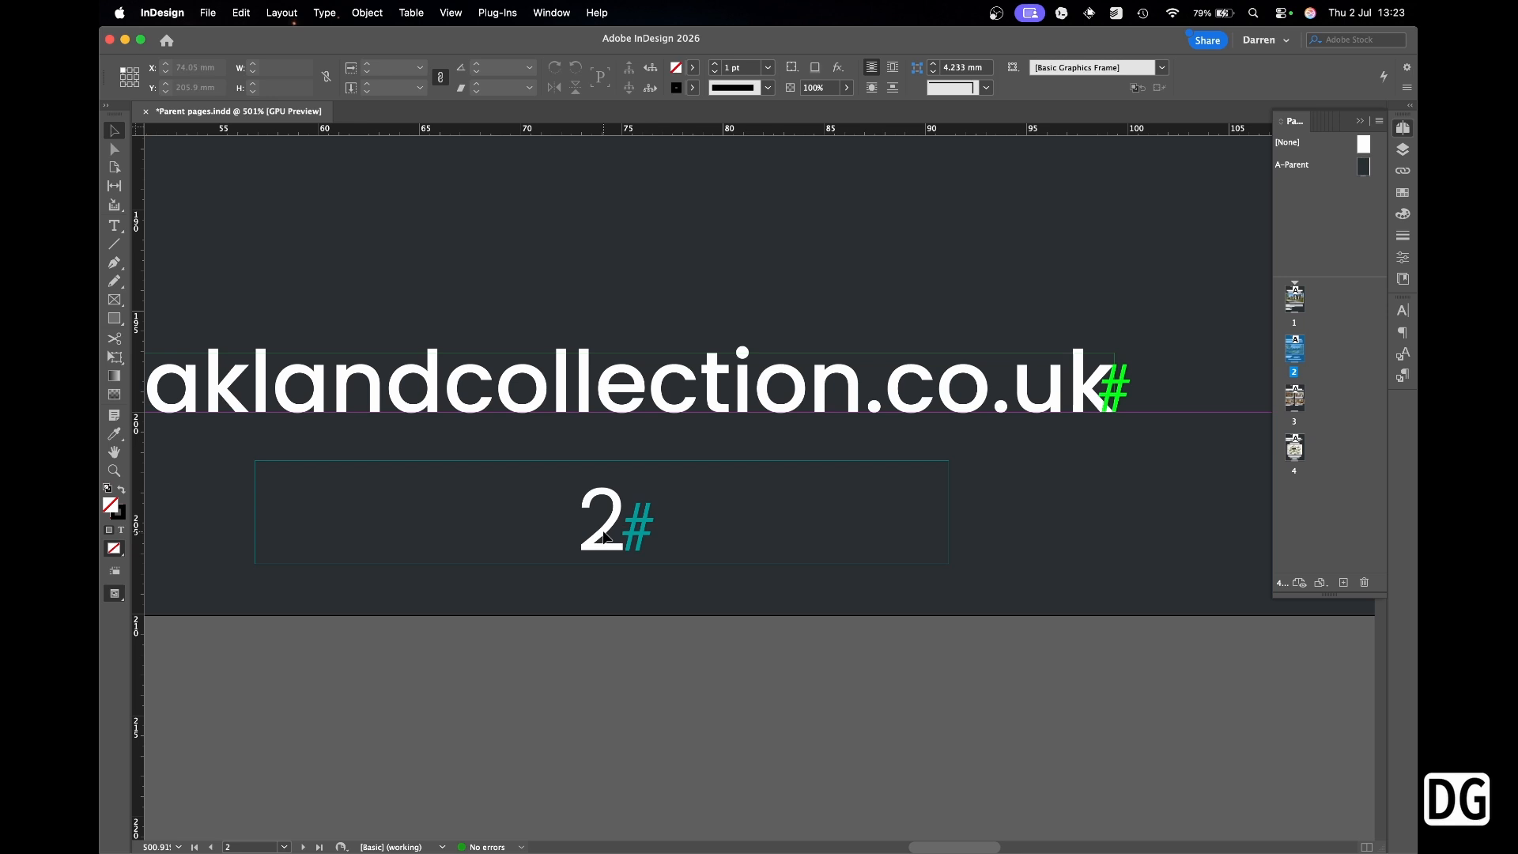
double_click(1295, 398)
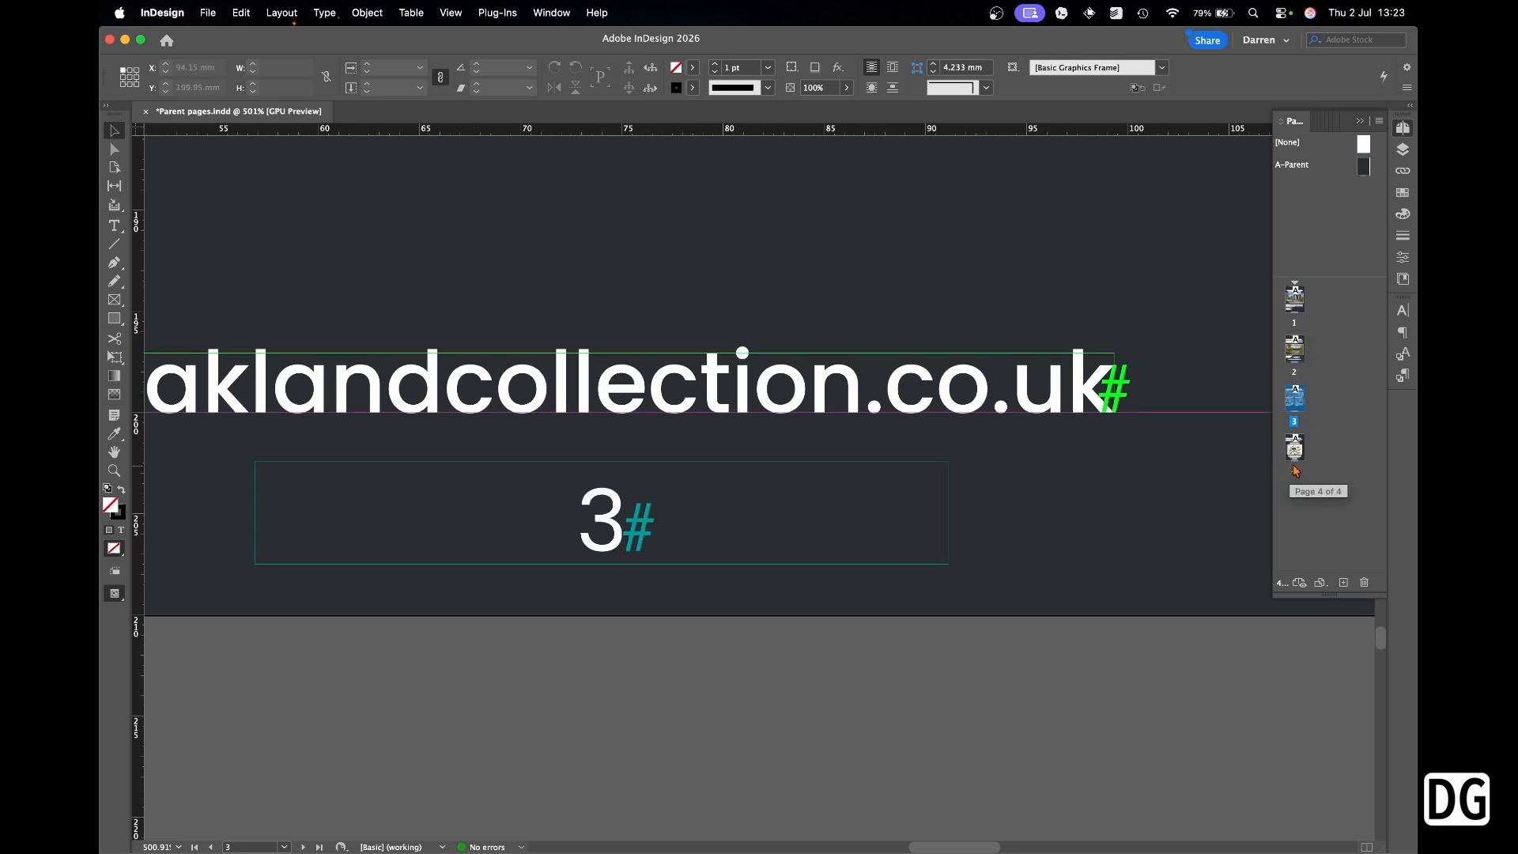
double_click(1294, 448)
key(super+0)
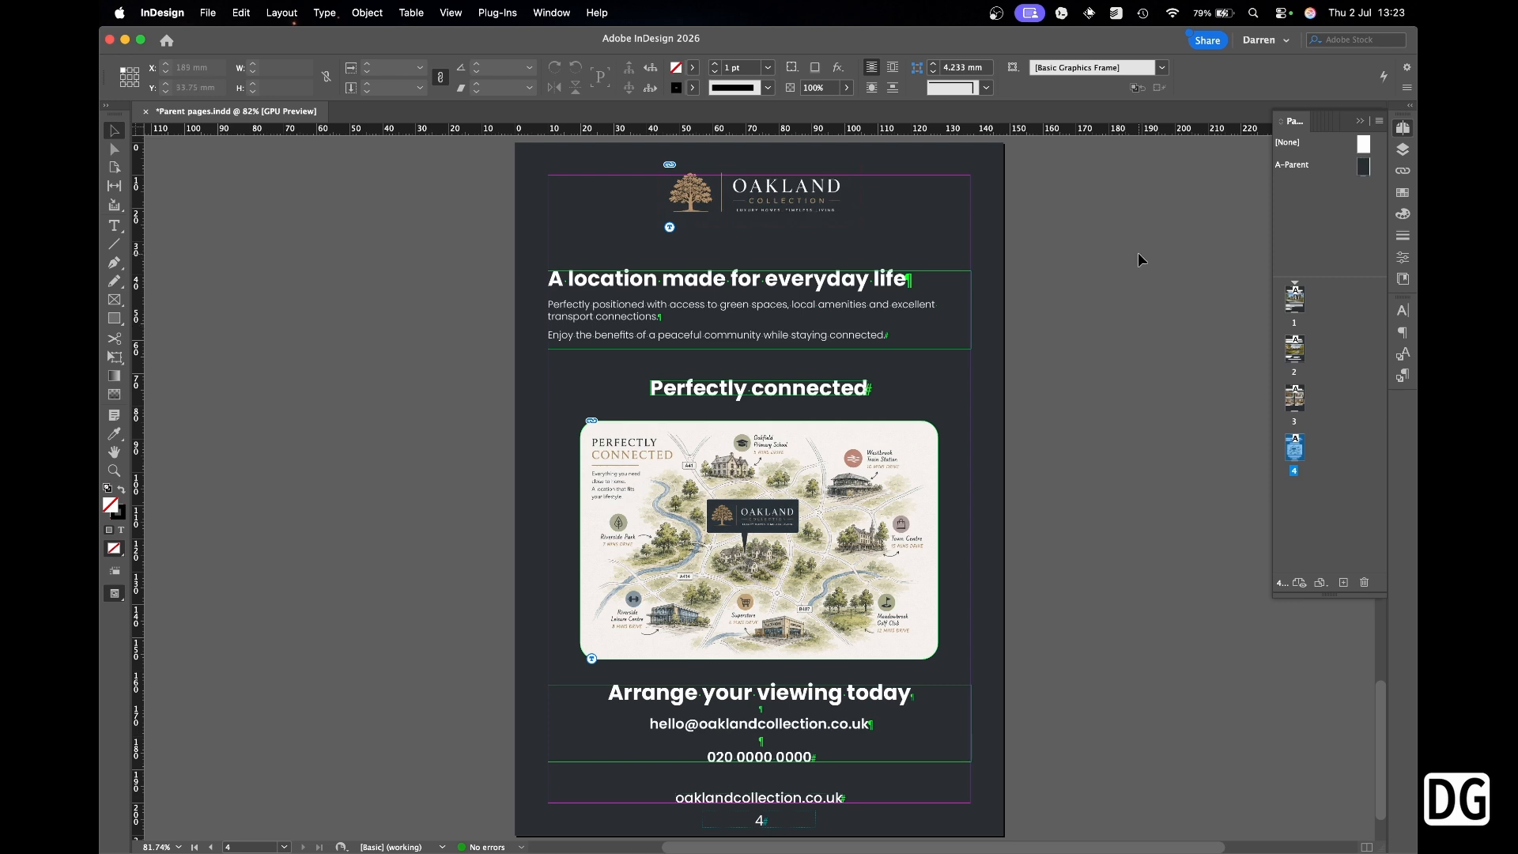
Create a new parent with prefix B, based on A-Parent, via New Parent on A-Parent.
double_click(1364, 169)
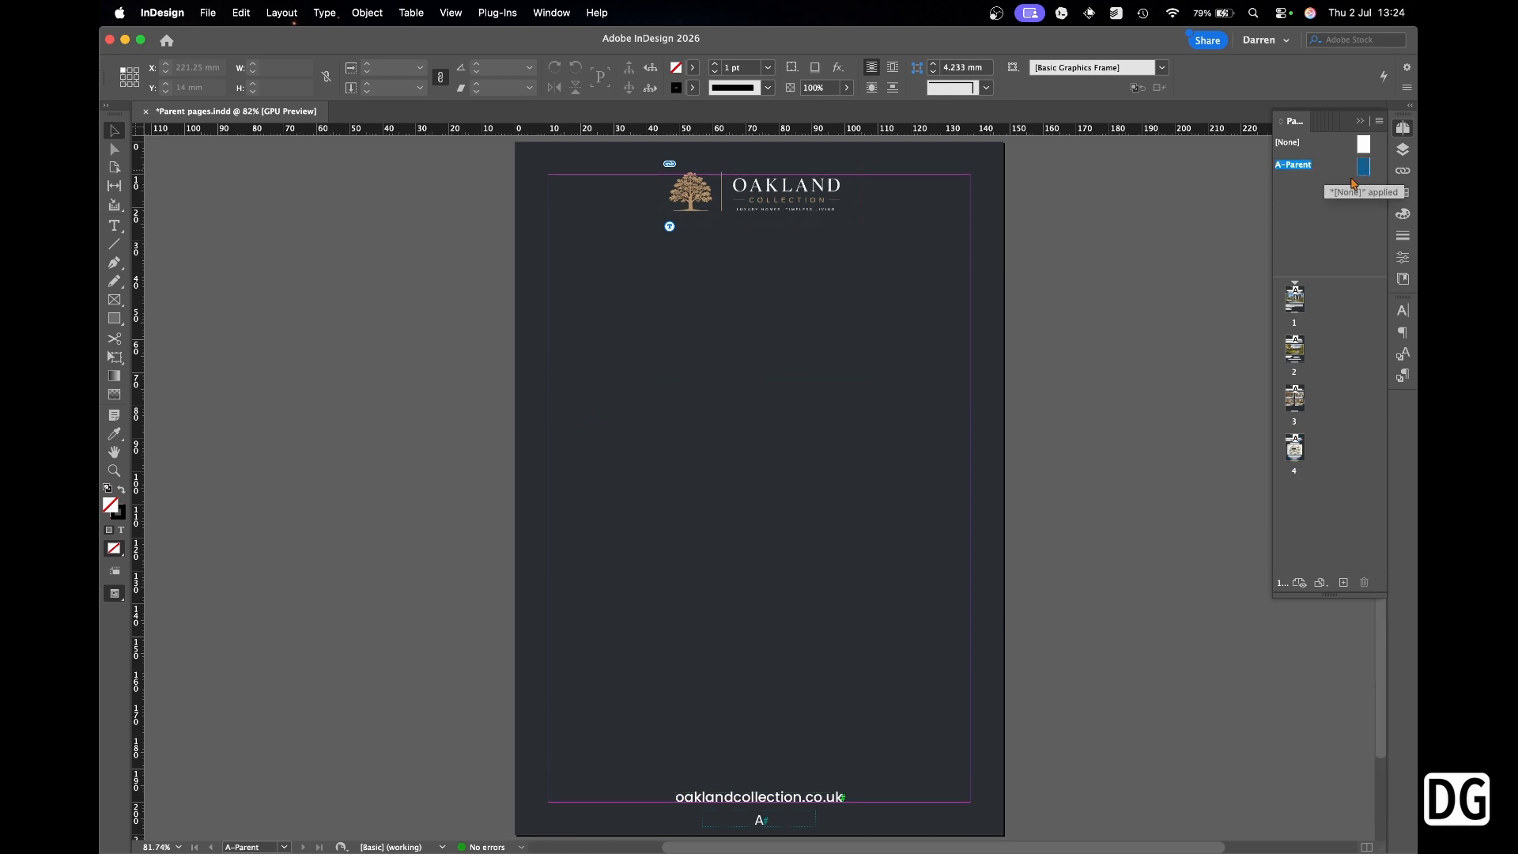
right_click(1363, 169)
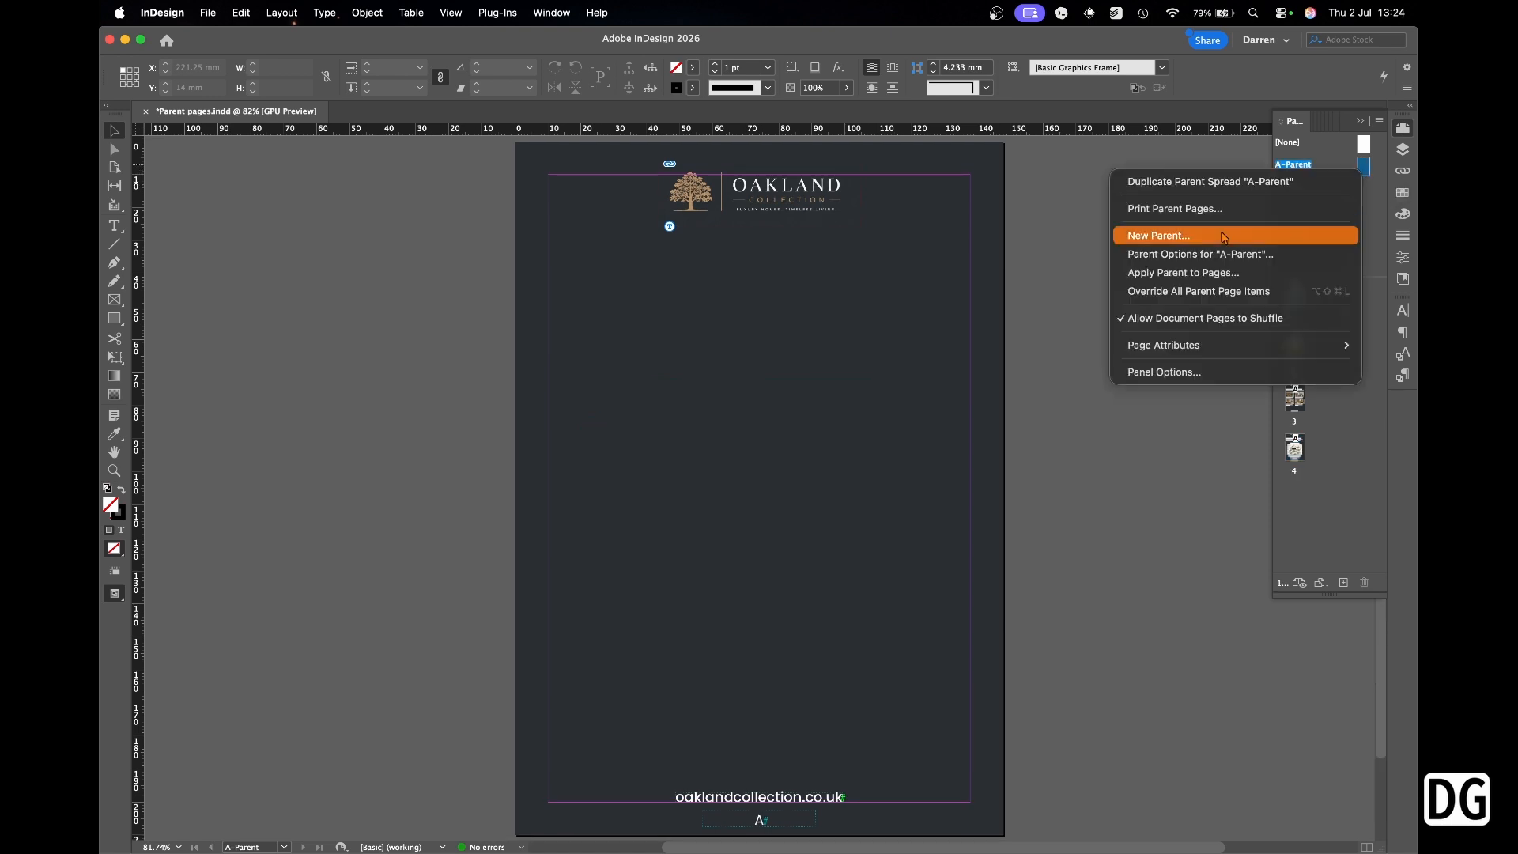
click(1159, 236)
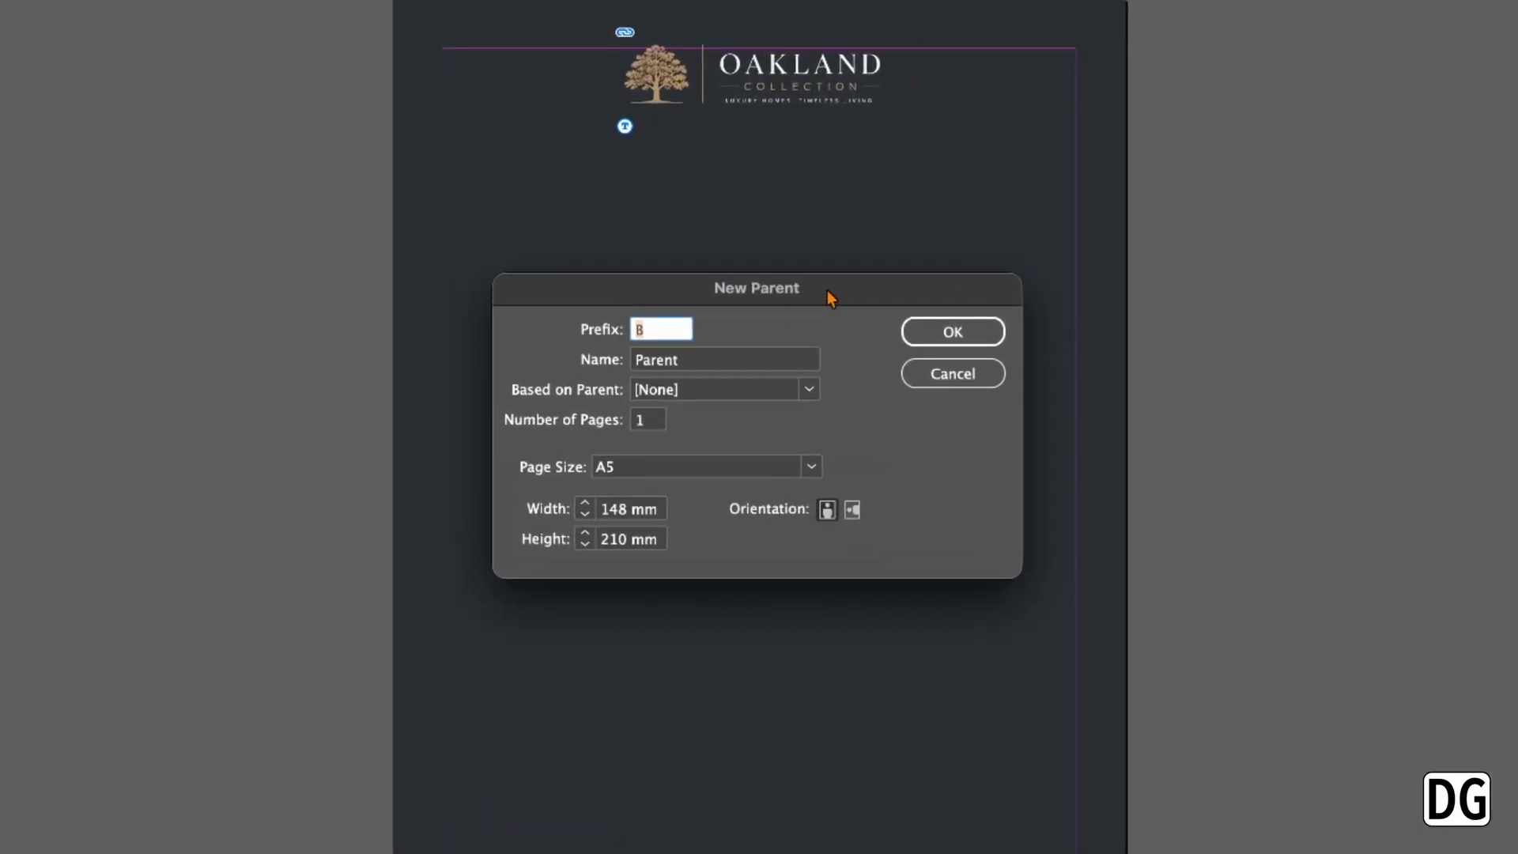
drag(827, 291, 830, 191)
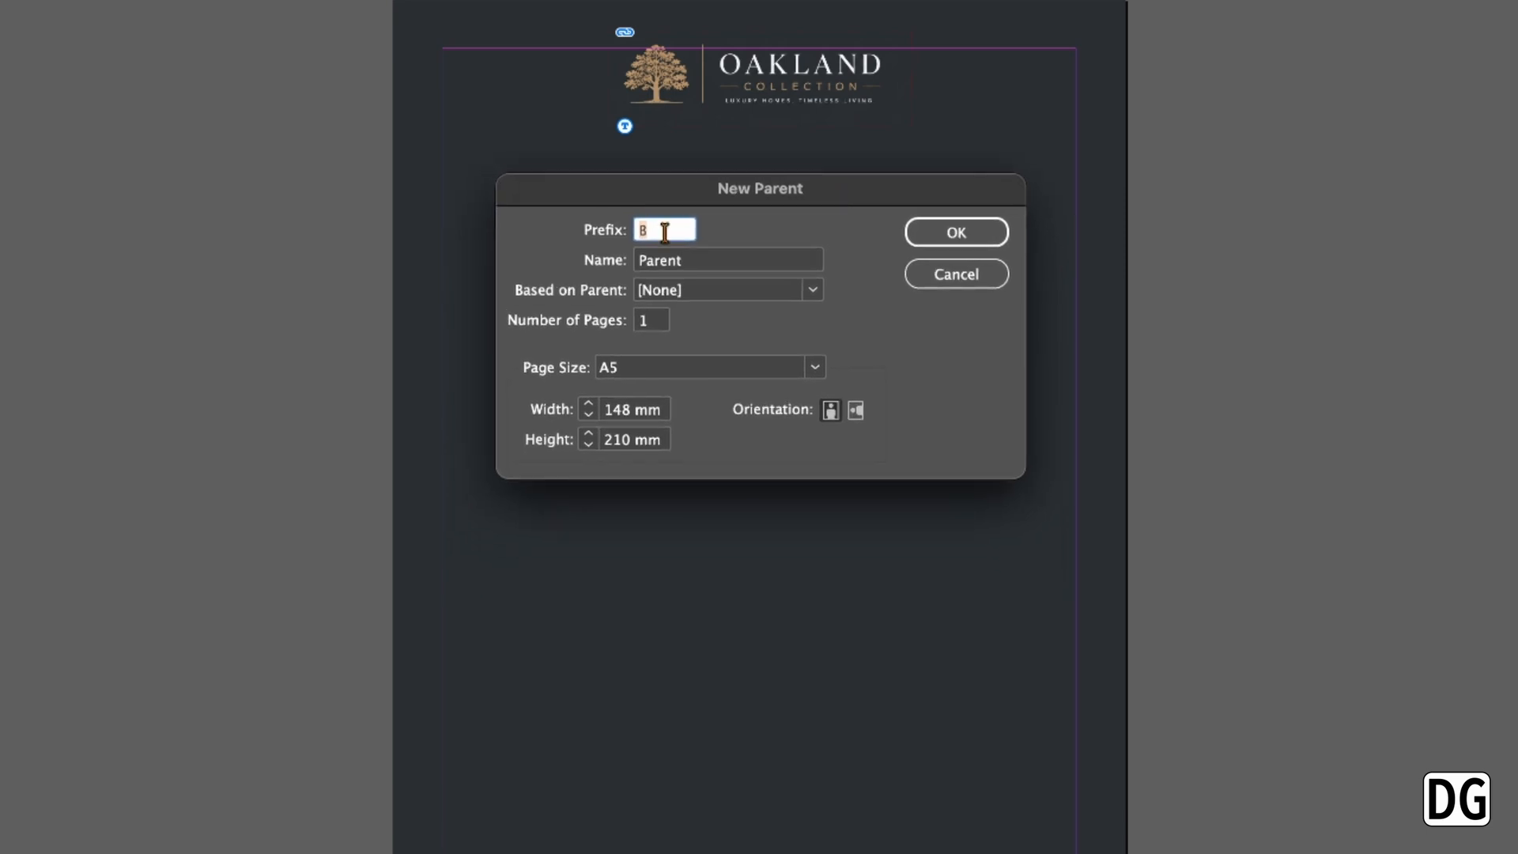
click(692, 262)
drag(693, 263, 590, 258)
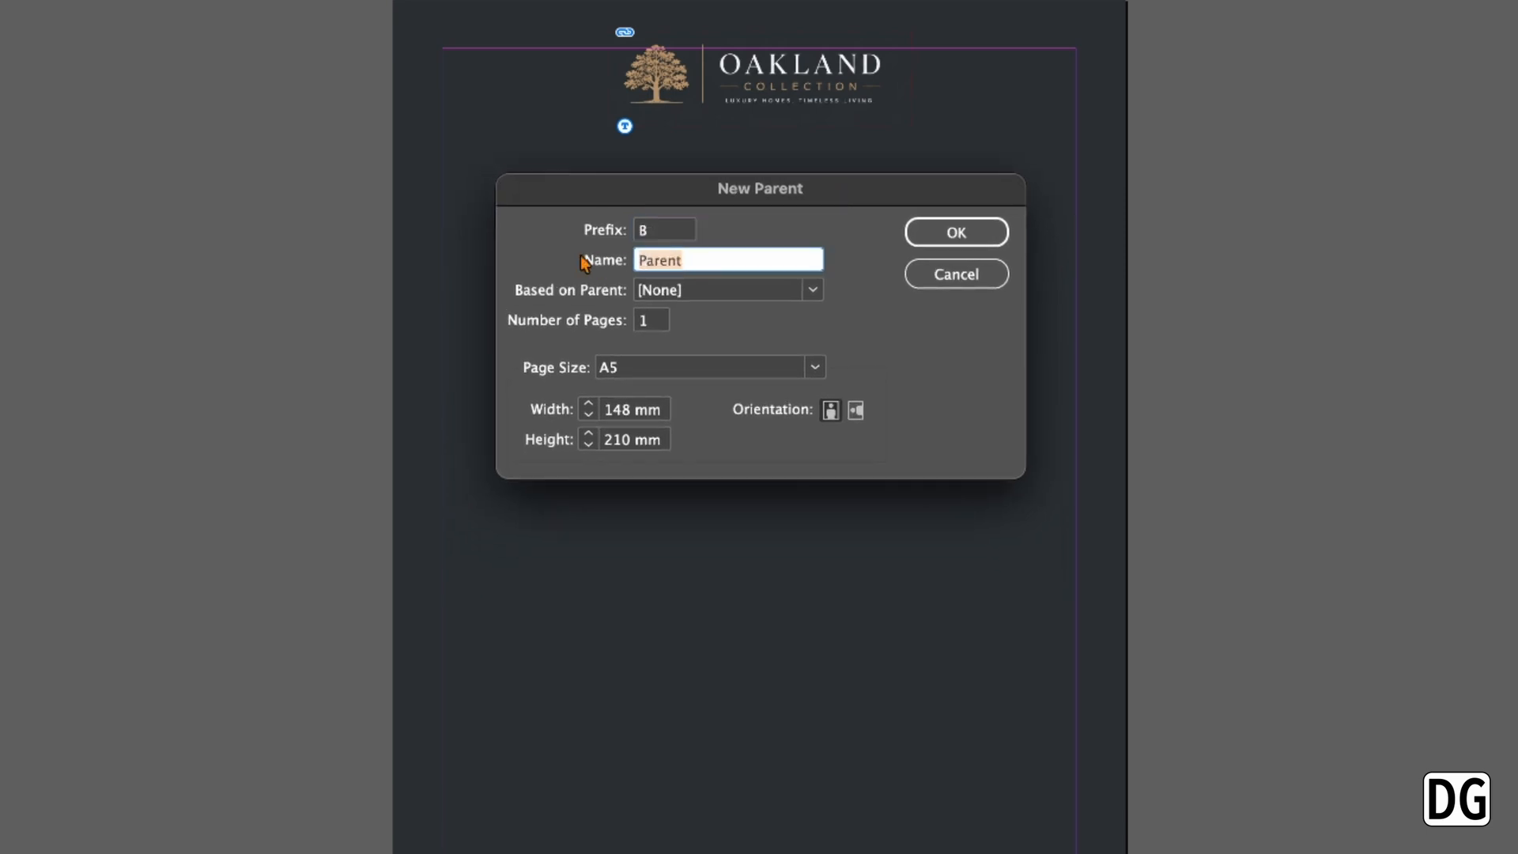
click(813, 290)
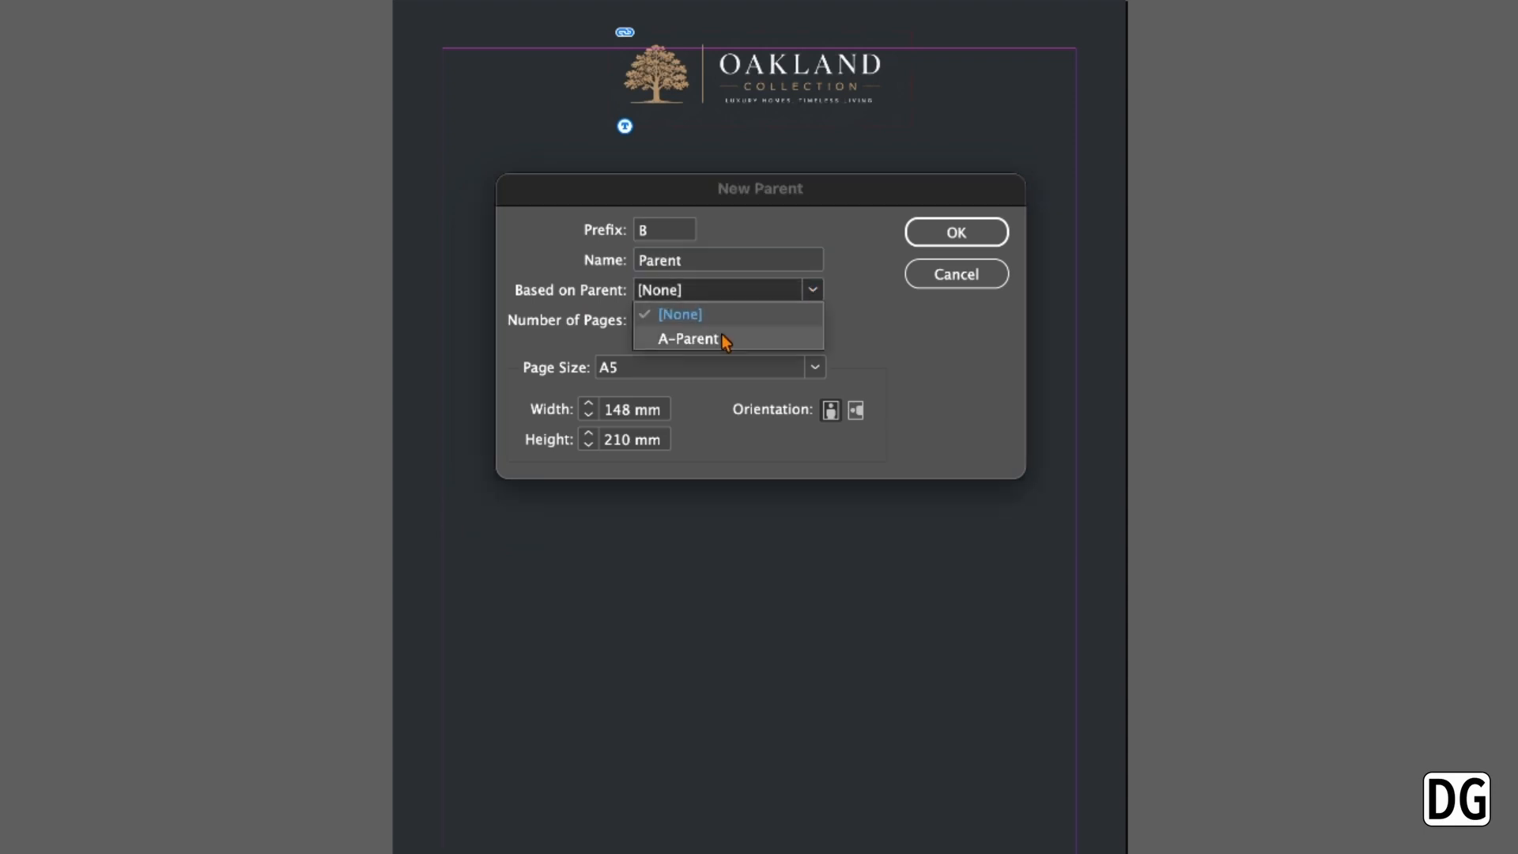
click(725, 342)
click(956, 233)
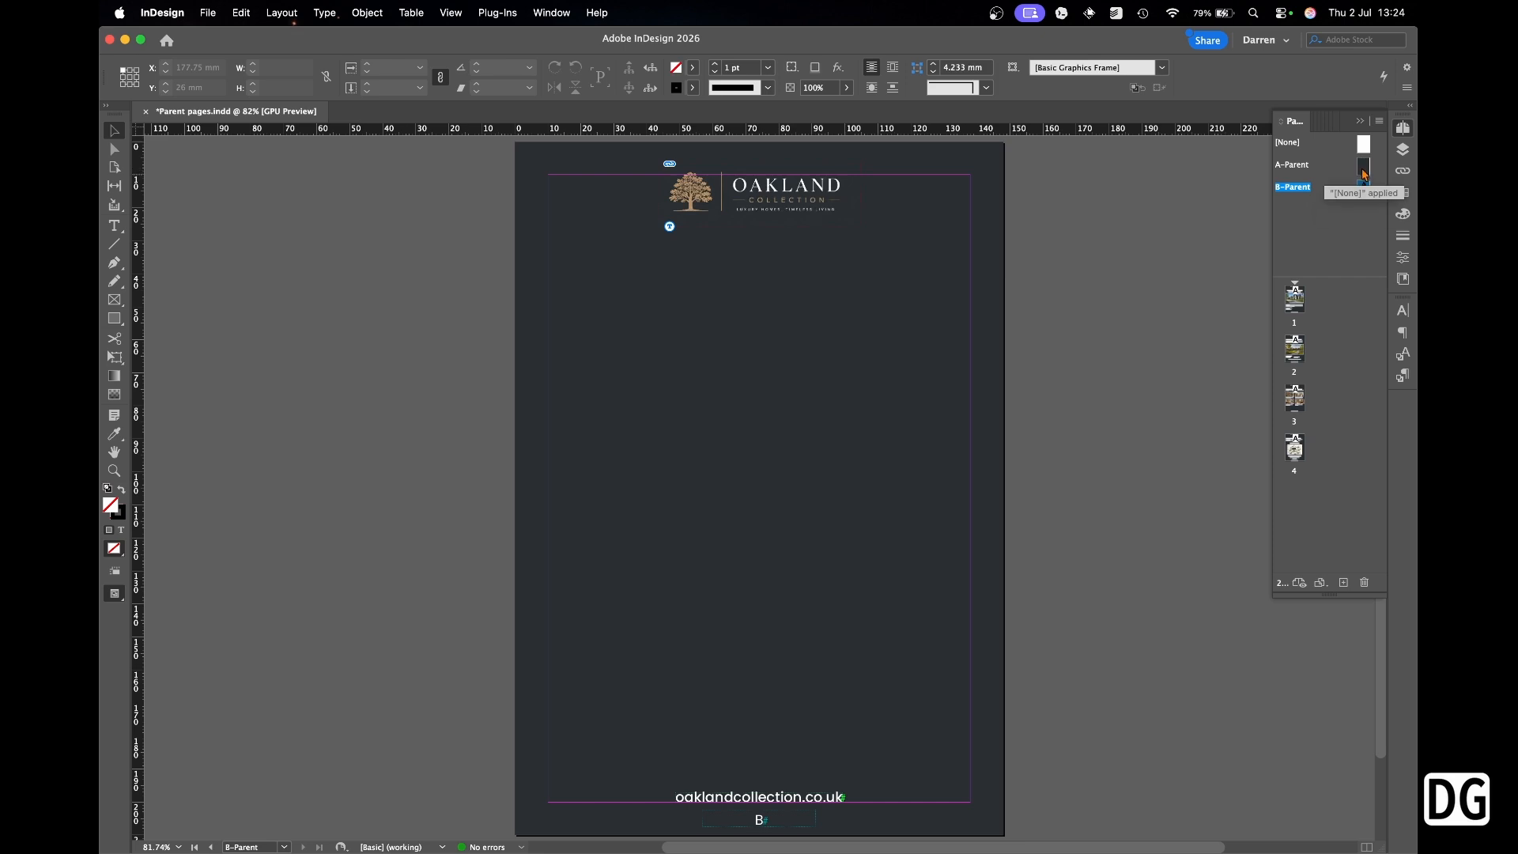
Open B-Parent and make the Master elements layer visible.
double_click(1364, 168)
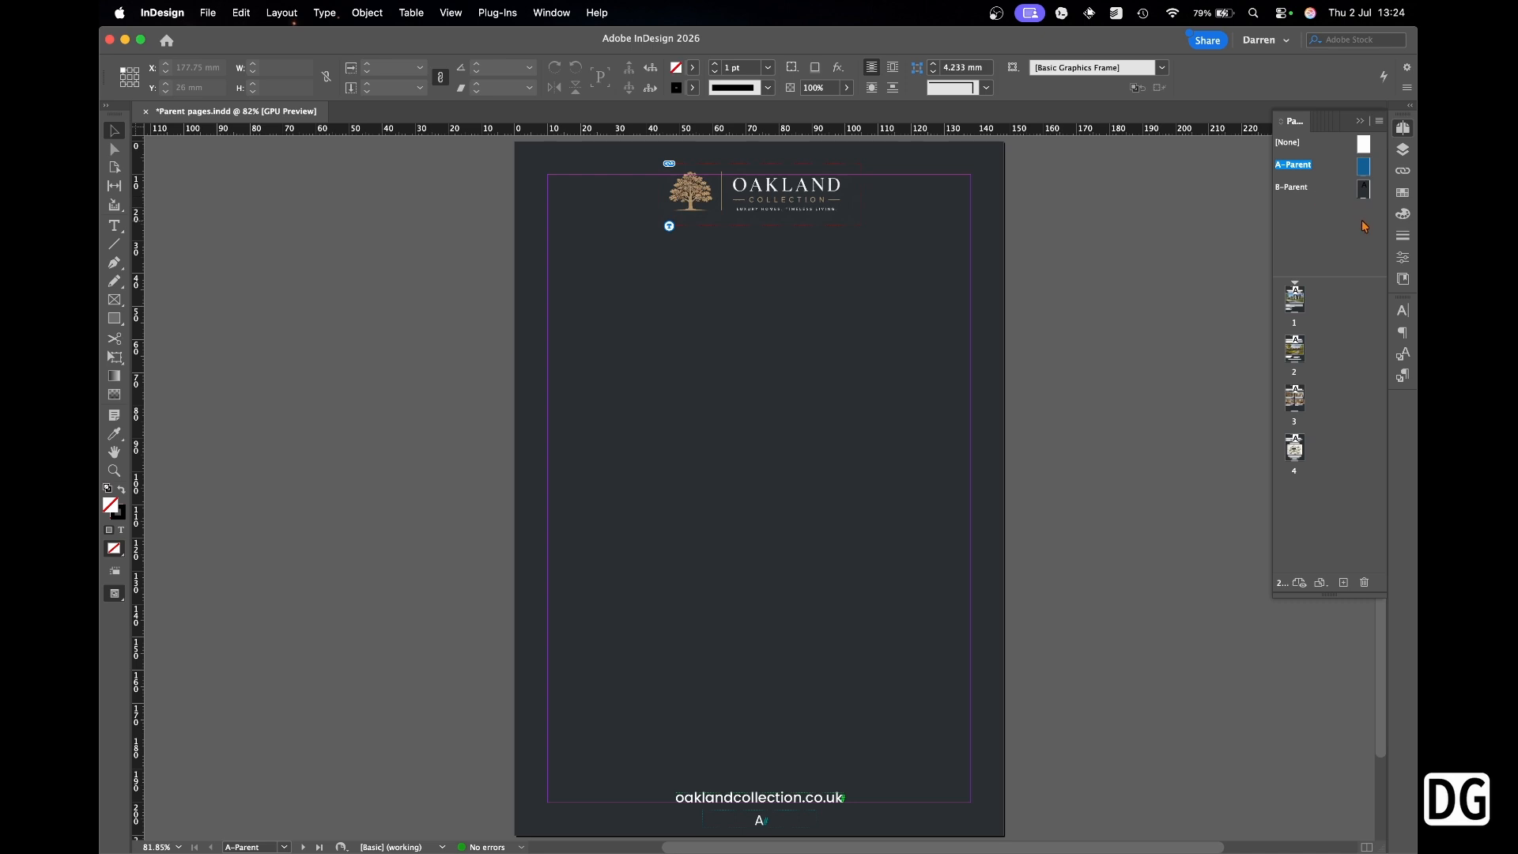
double_click(1366, 192)
click(1402, 150)
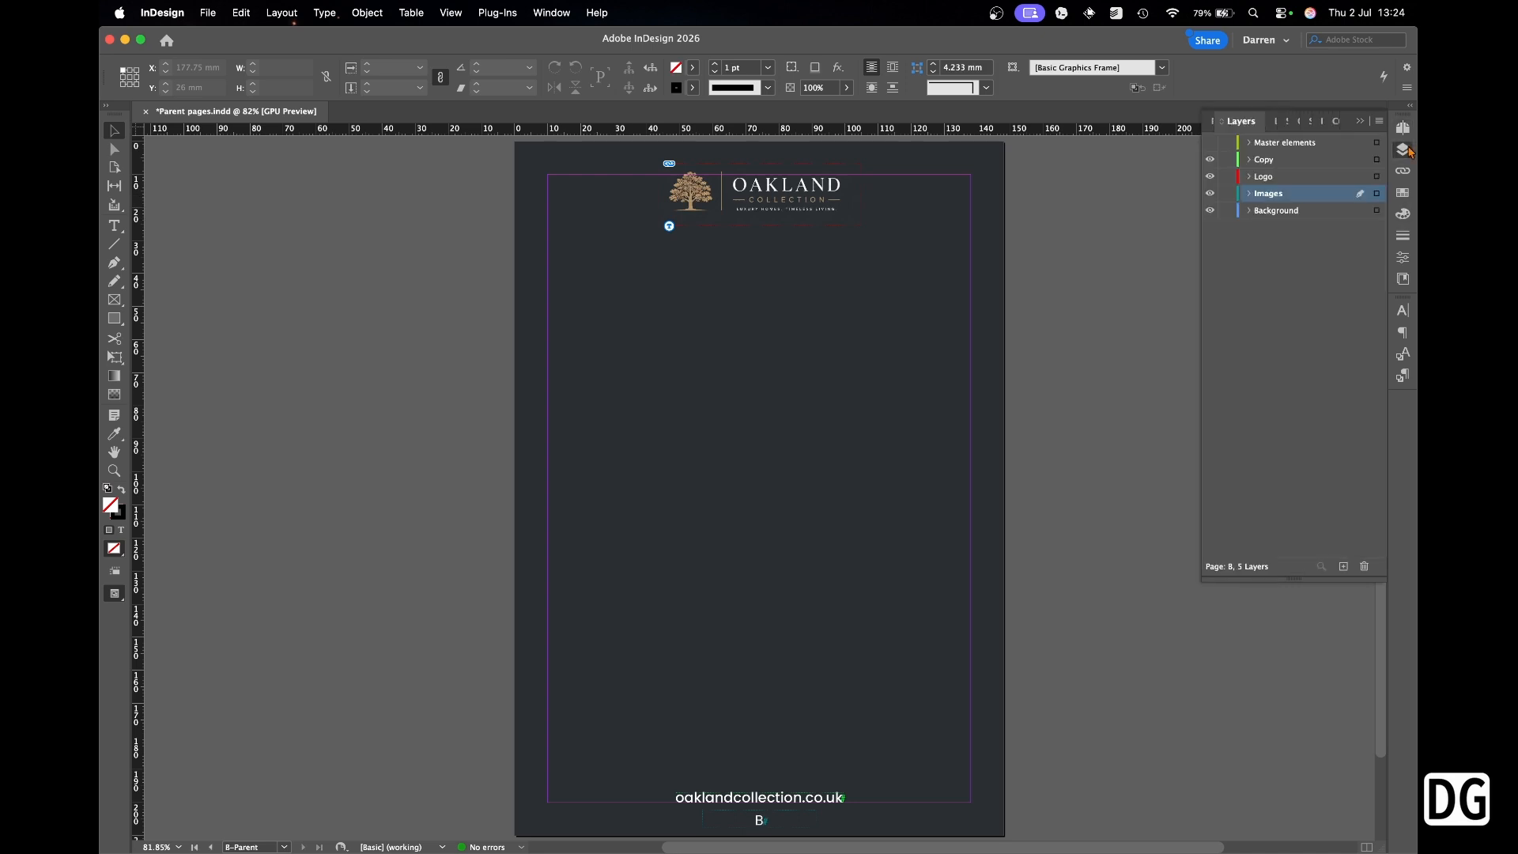
click(1210, 143)
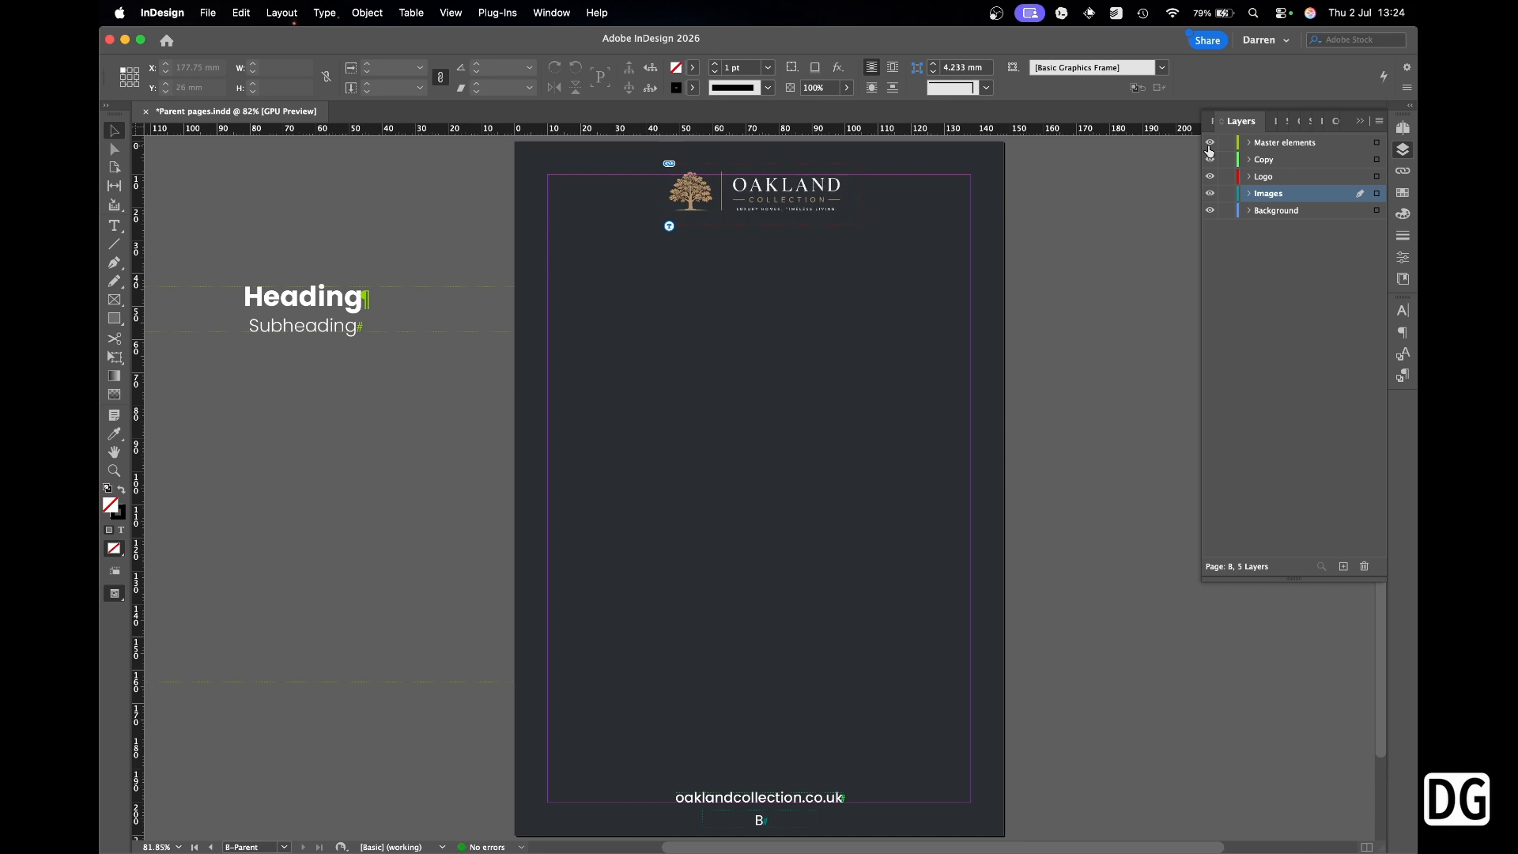
click(1403, 127)
Drag the Heading/Subheading frame near the top and the Body frame mid-page from the pasteboard.
drag(375, 305, 783, 289)
drag(355, 669, 809, 574)
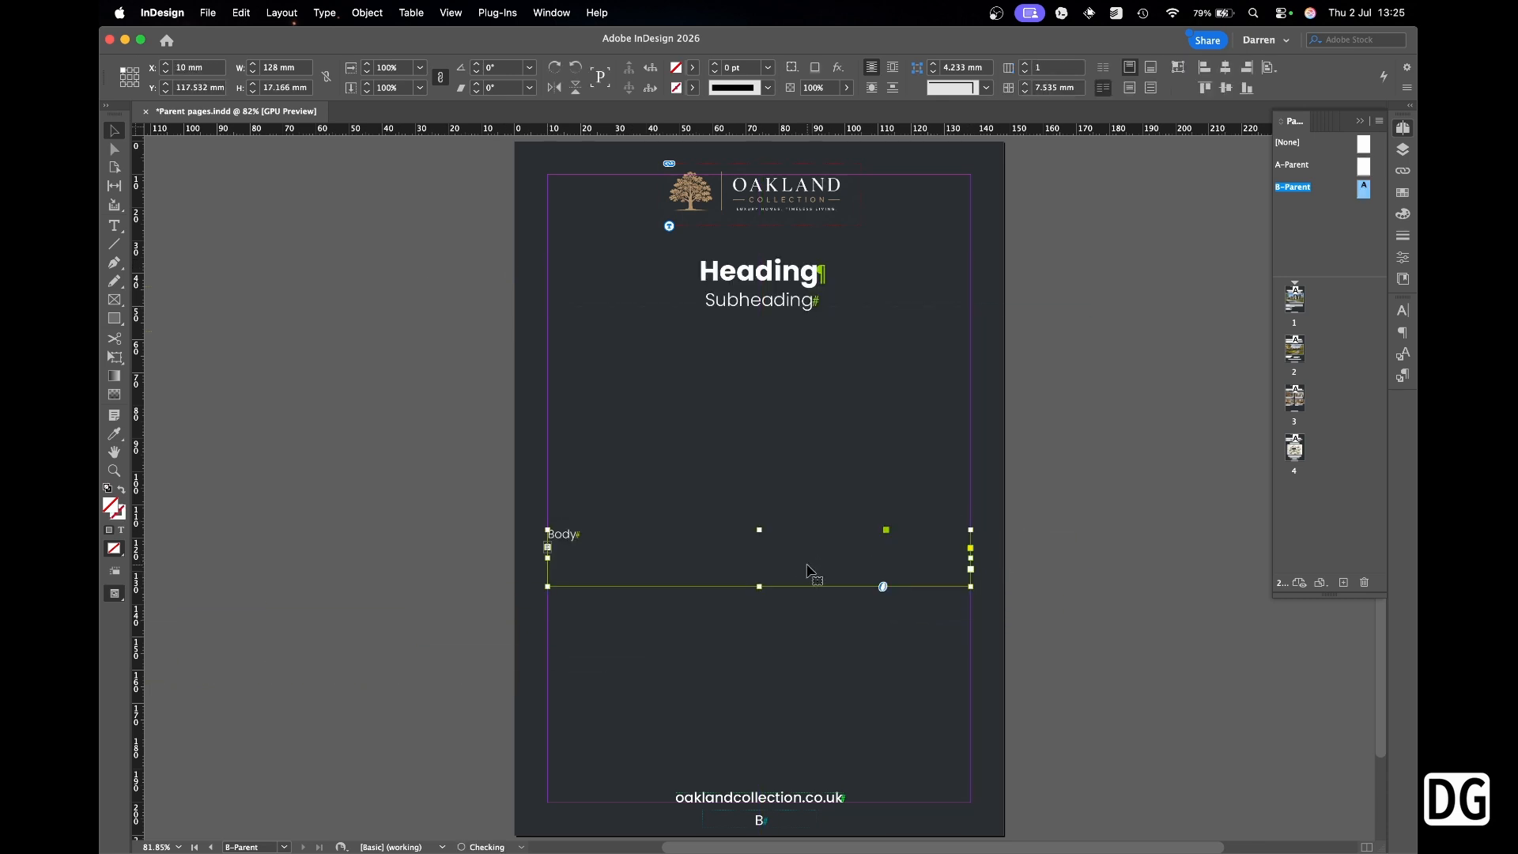
click(491, 324)
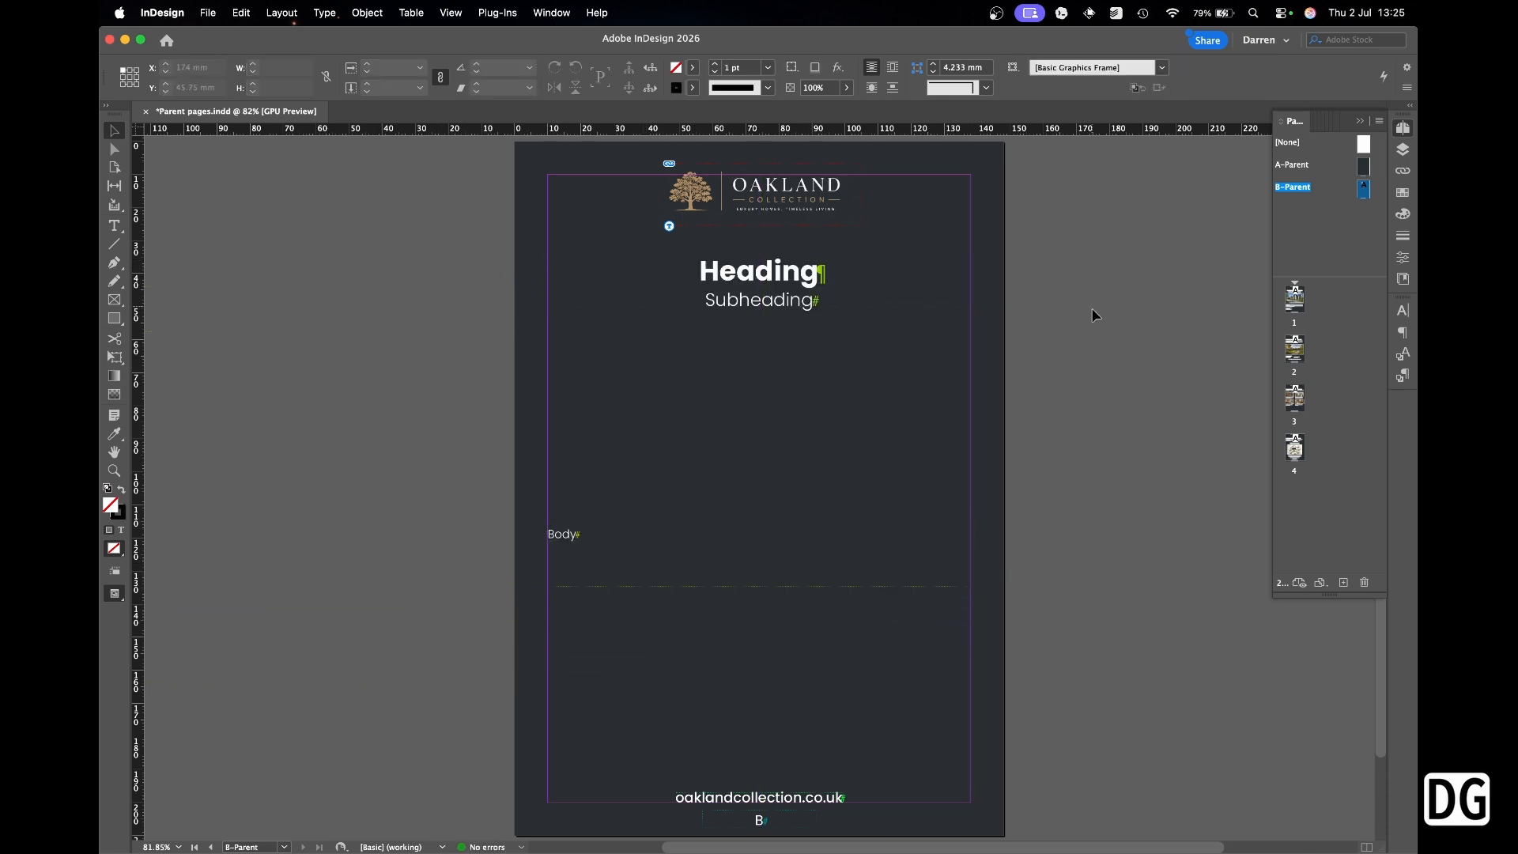
Review pages 1, 2 and 4, then drag B-Parent below page 4 to add page 5.
double_click(1297, 299)
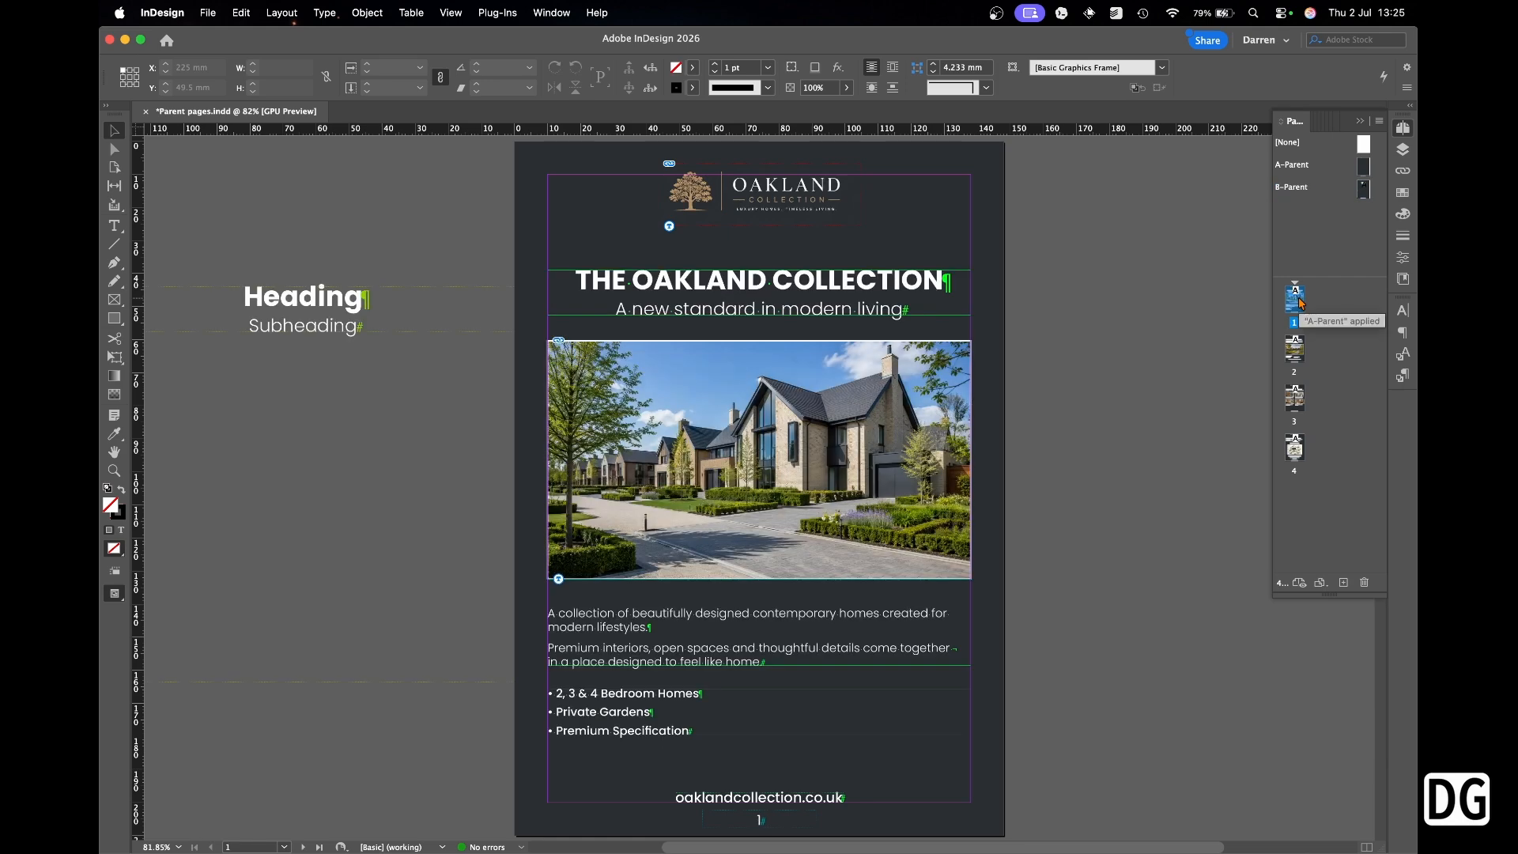
double_click(1294, 348)
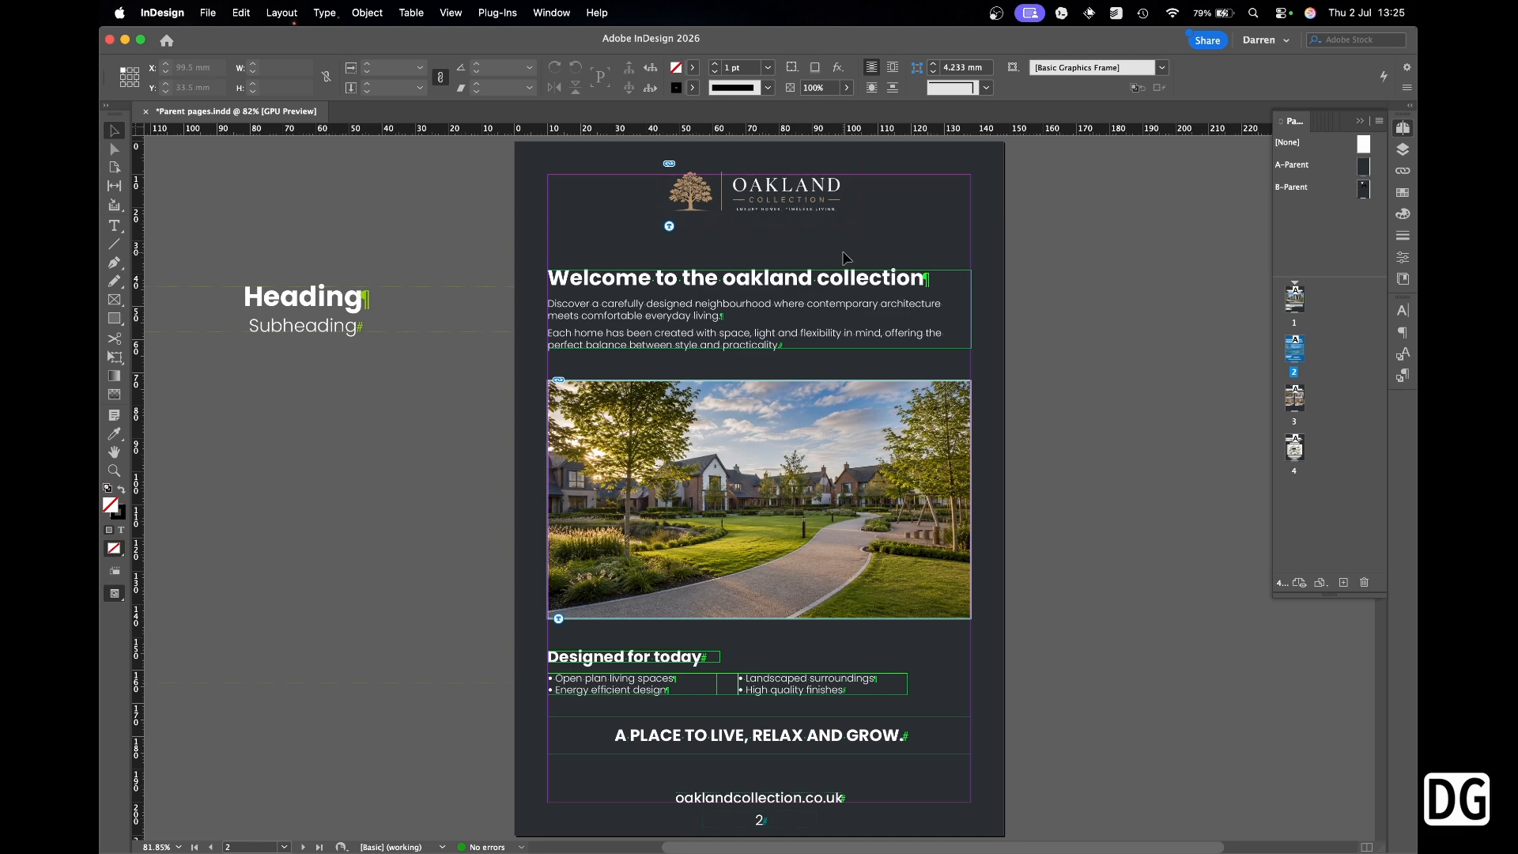
double_click(1301, 452)
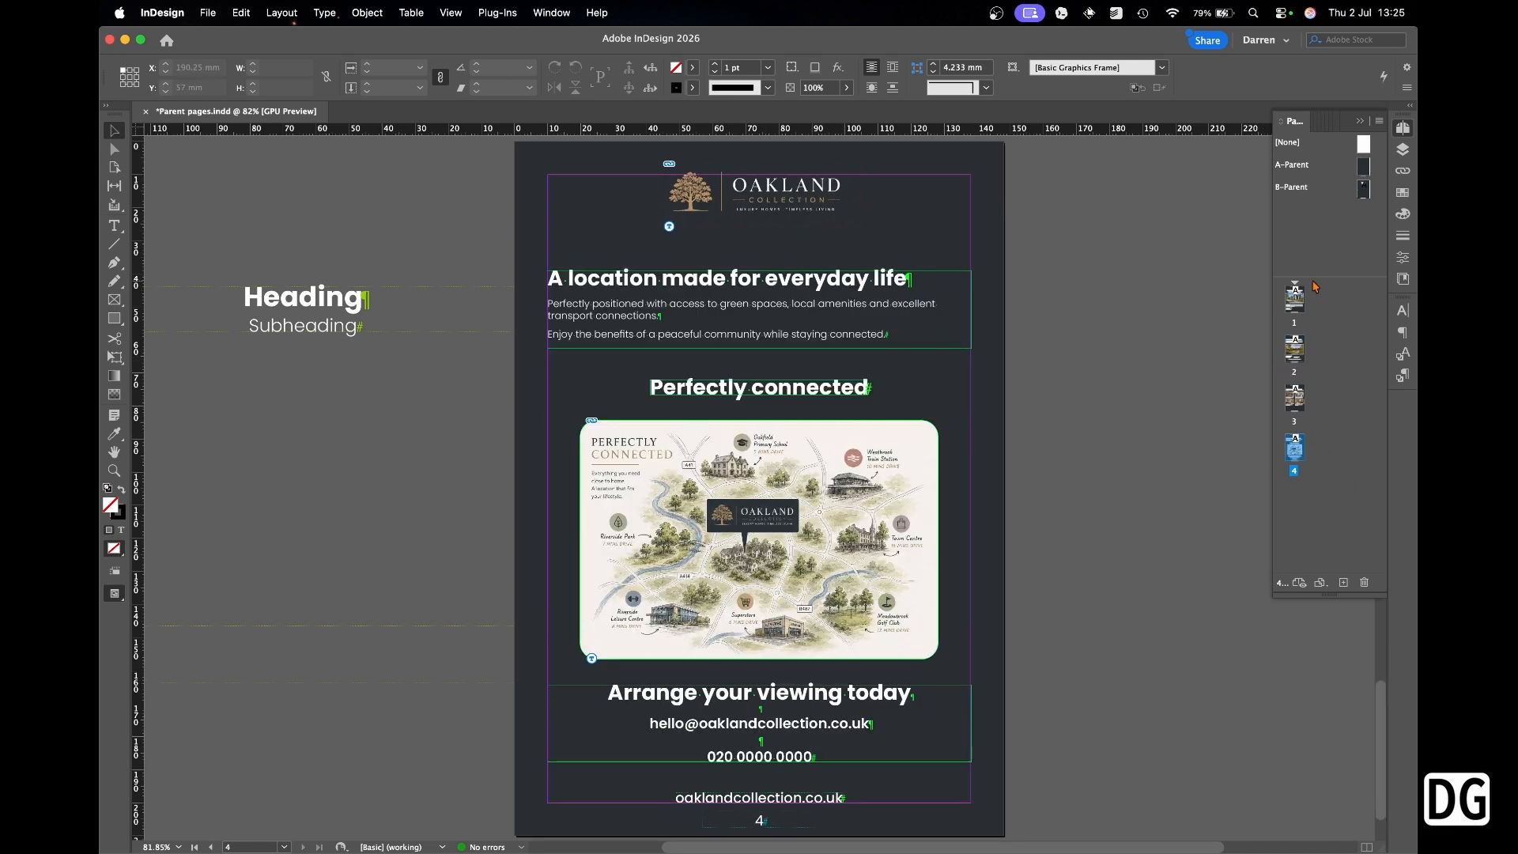
drag(1366, 194, 1310, 463)
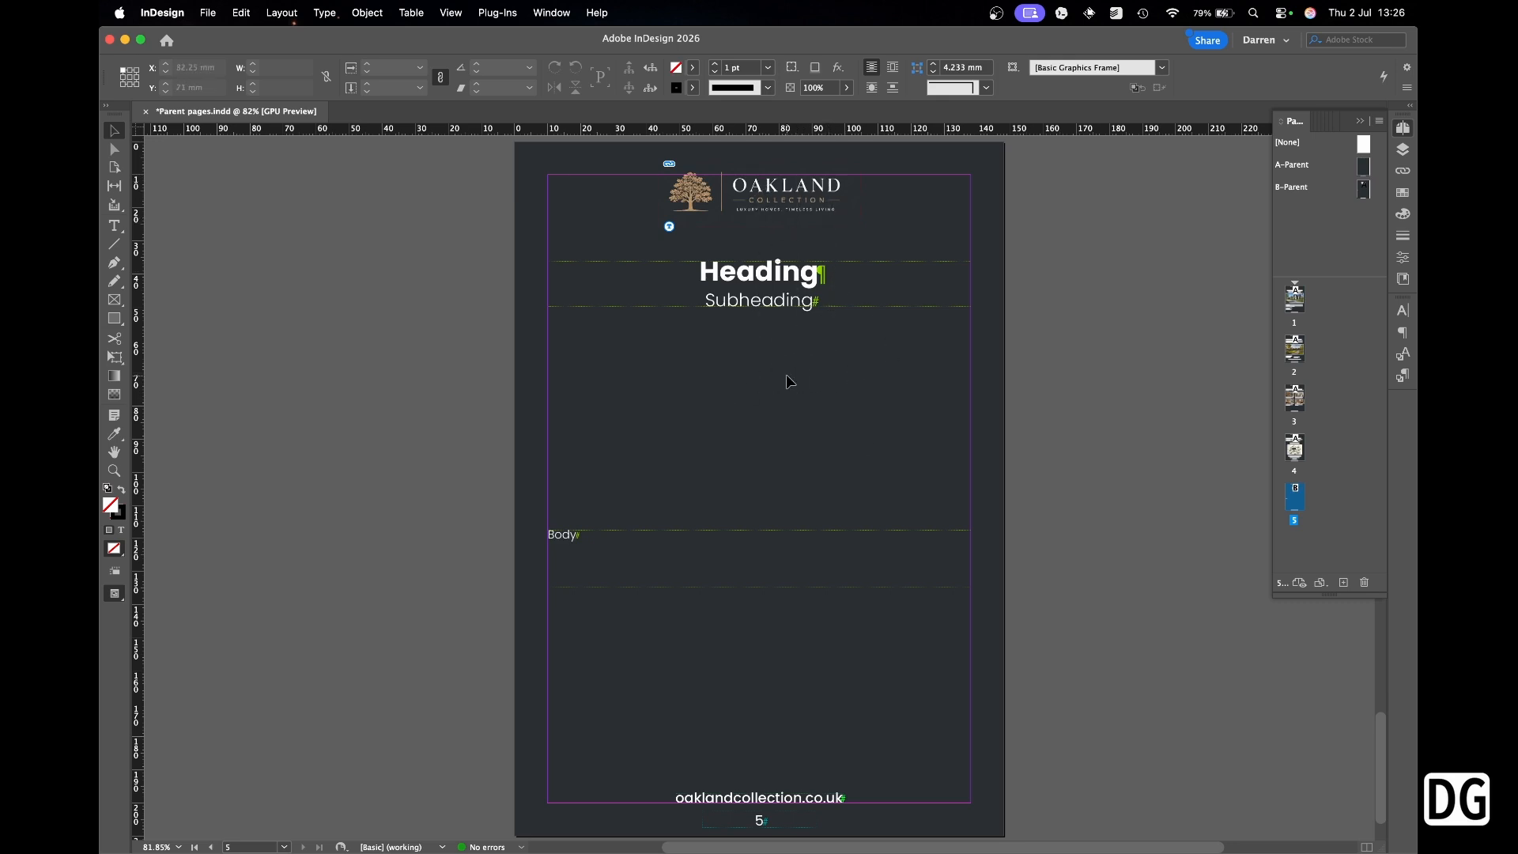
right_click(1293, 497)
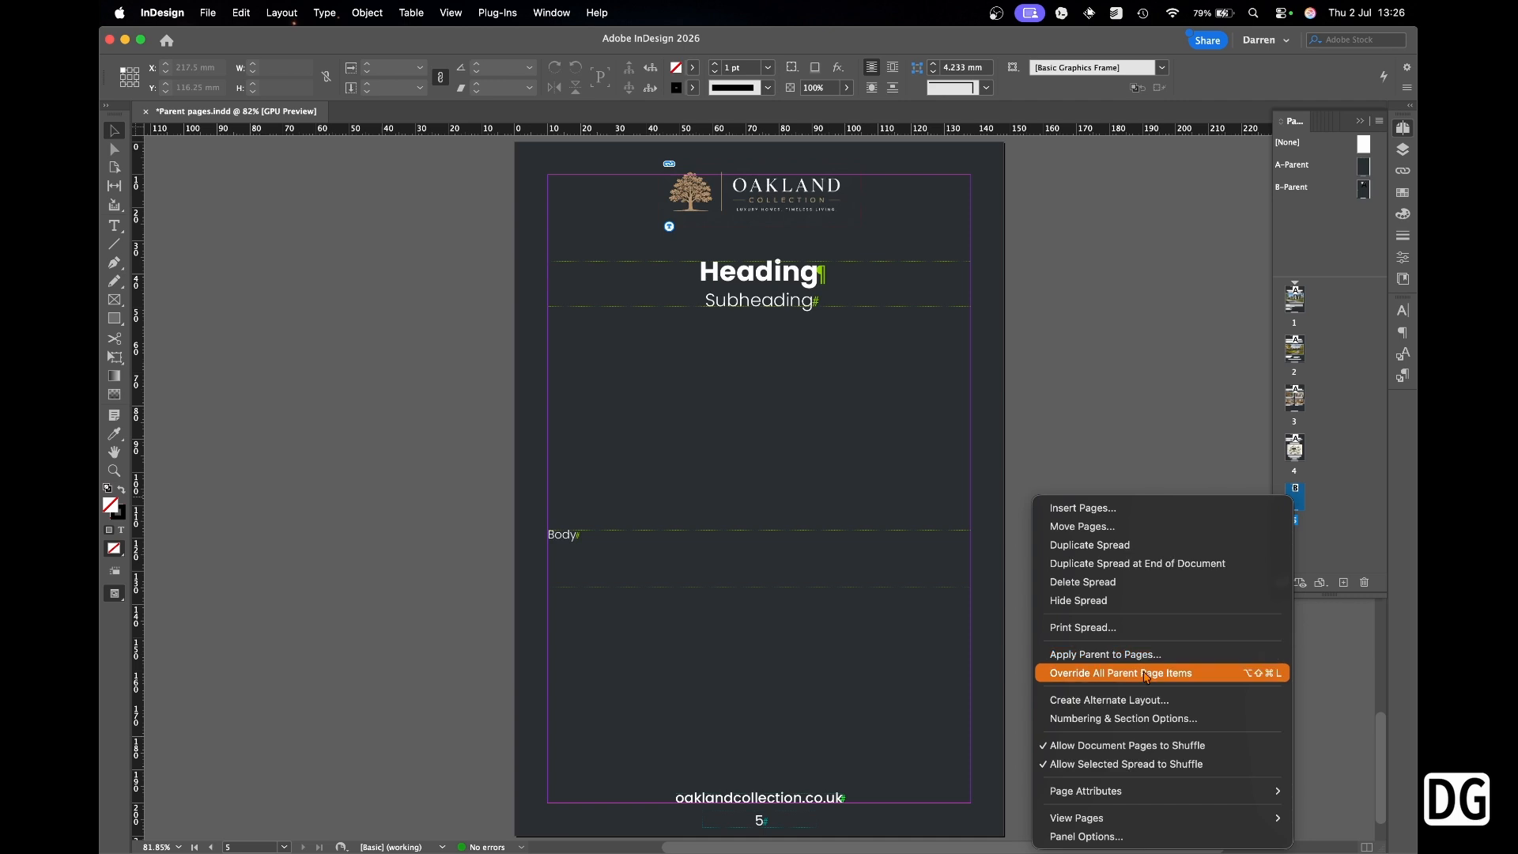
click(1217, 679)
drag(850, 292, 988, 389)
drag(998, 255, 1087, 301)
key(super+z)
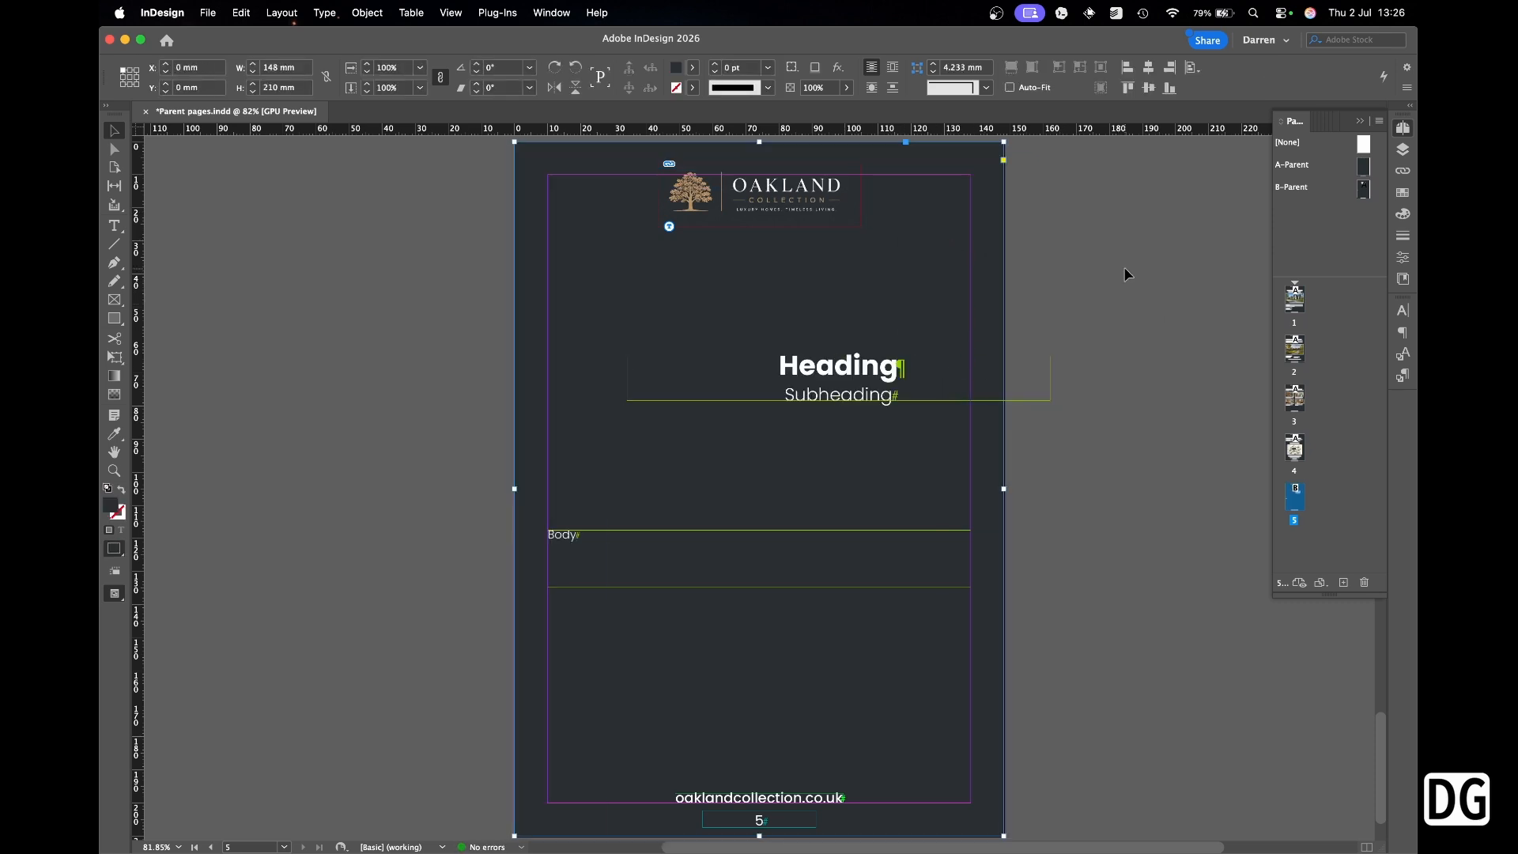
key(super+z)
key(super+z)
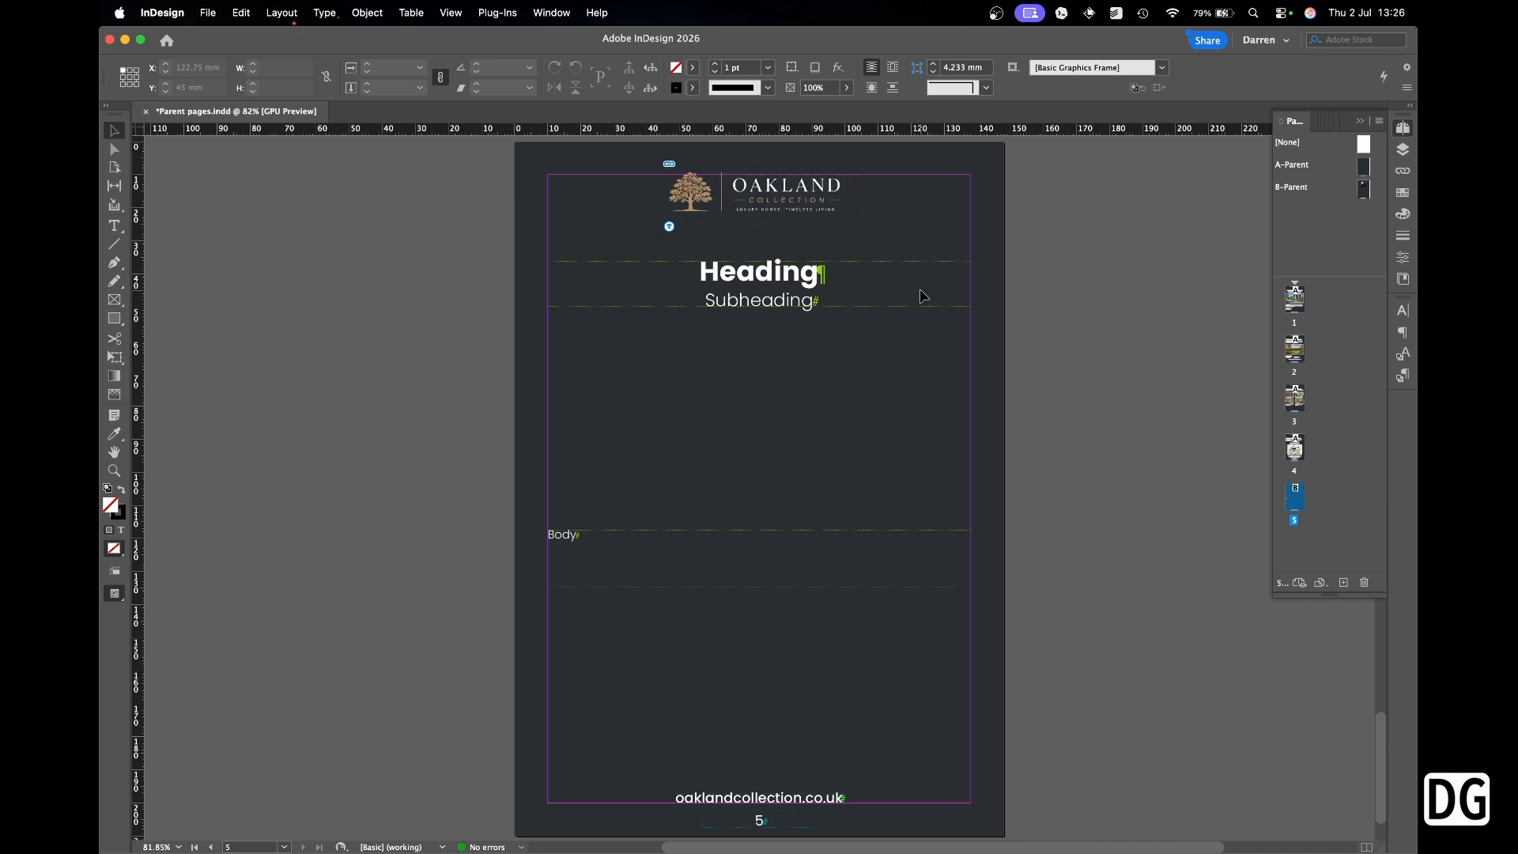
Override the Heading/Subheading frame and Body frame on page 5 with Cmd+Shift-click, then deselect.
shift+super+click(870, 301)
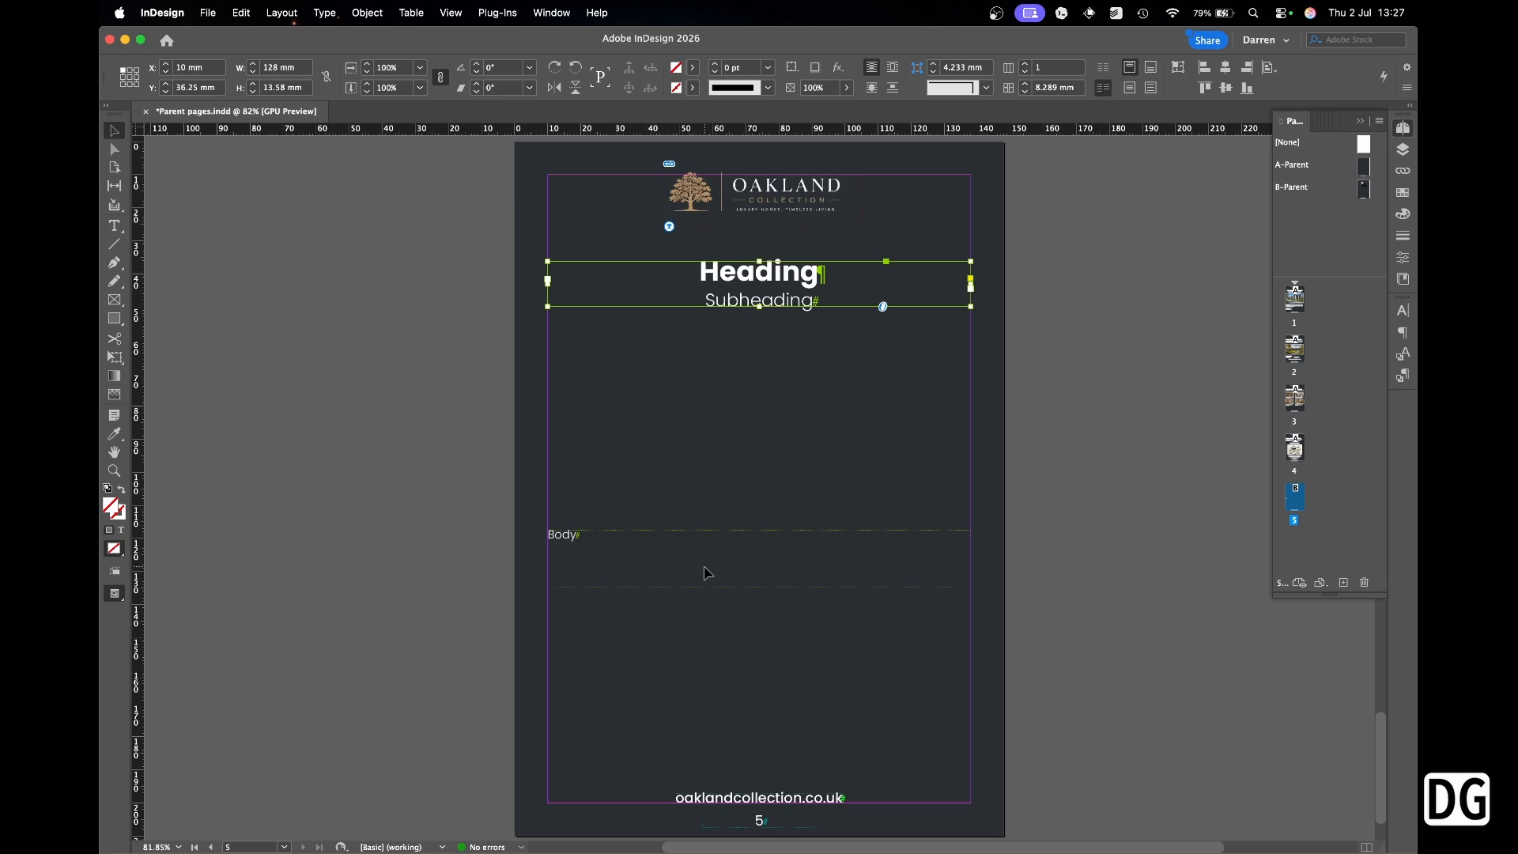
shift+click(708, 573)
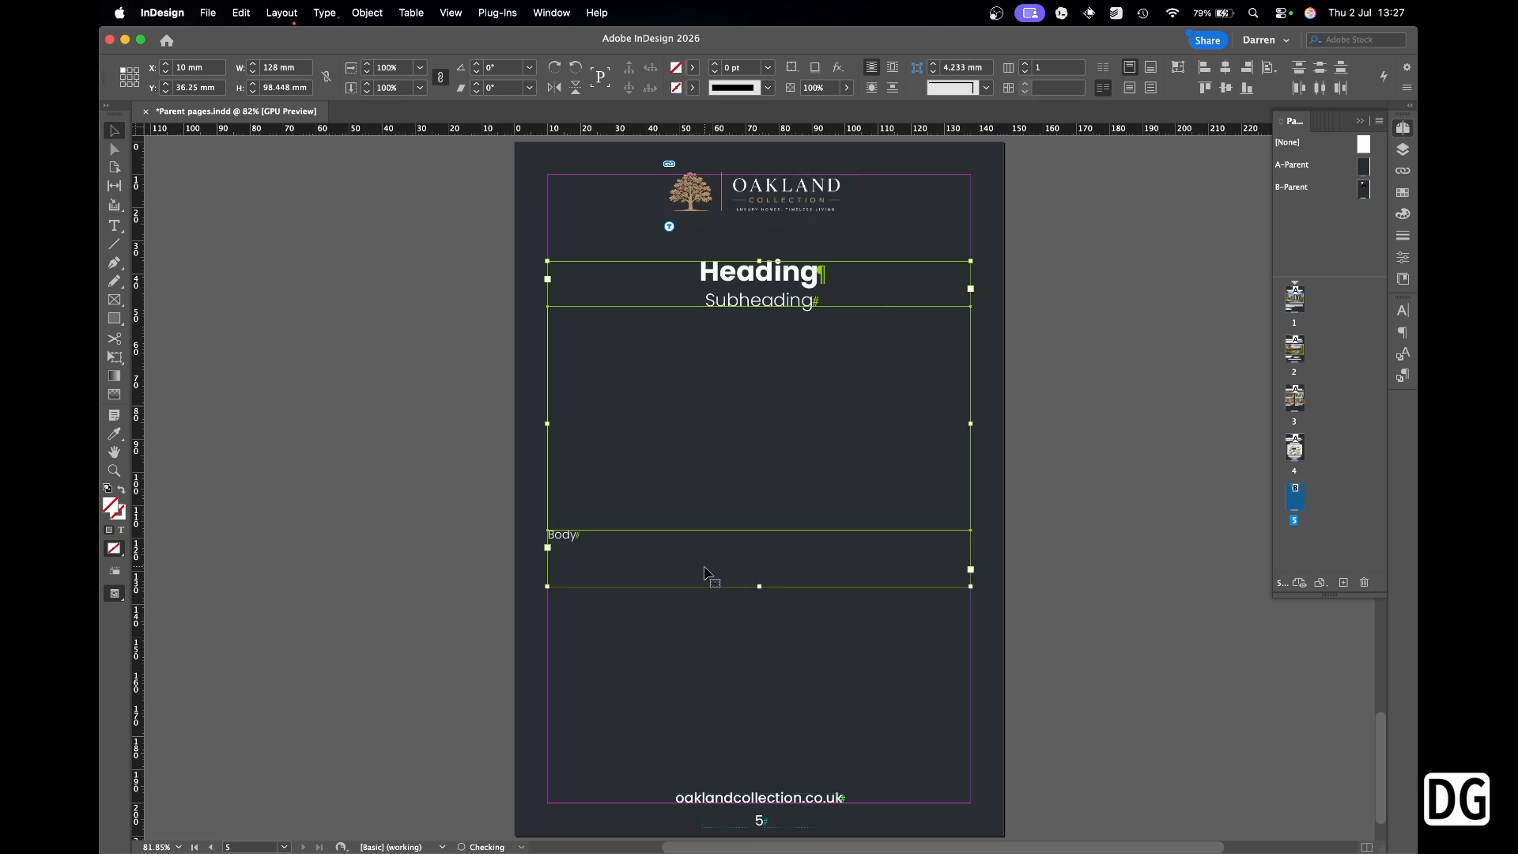
click(424, 343)
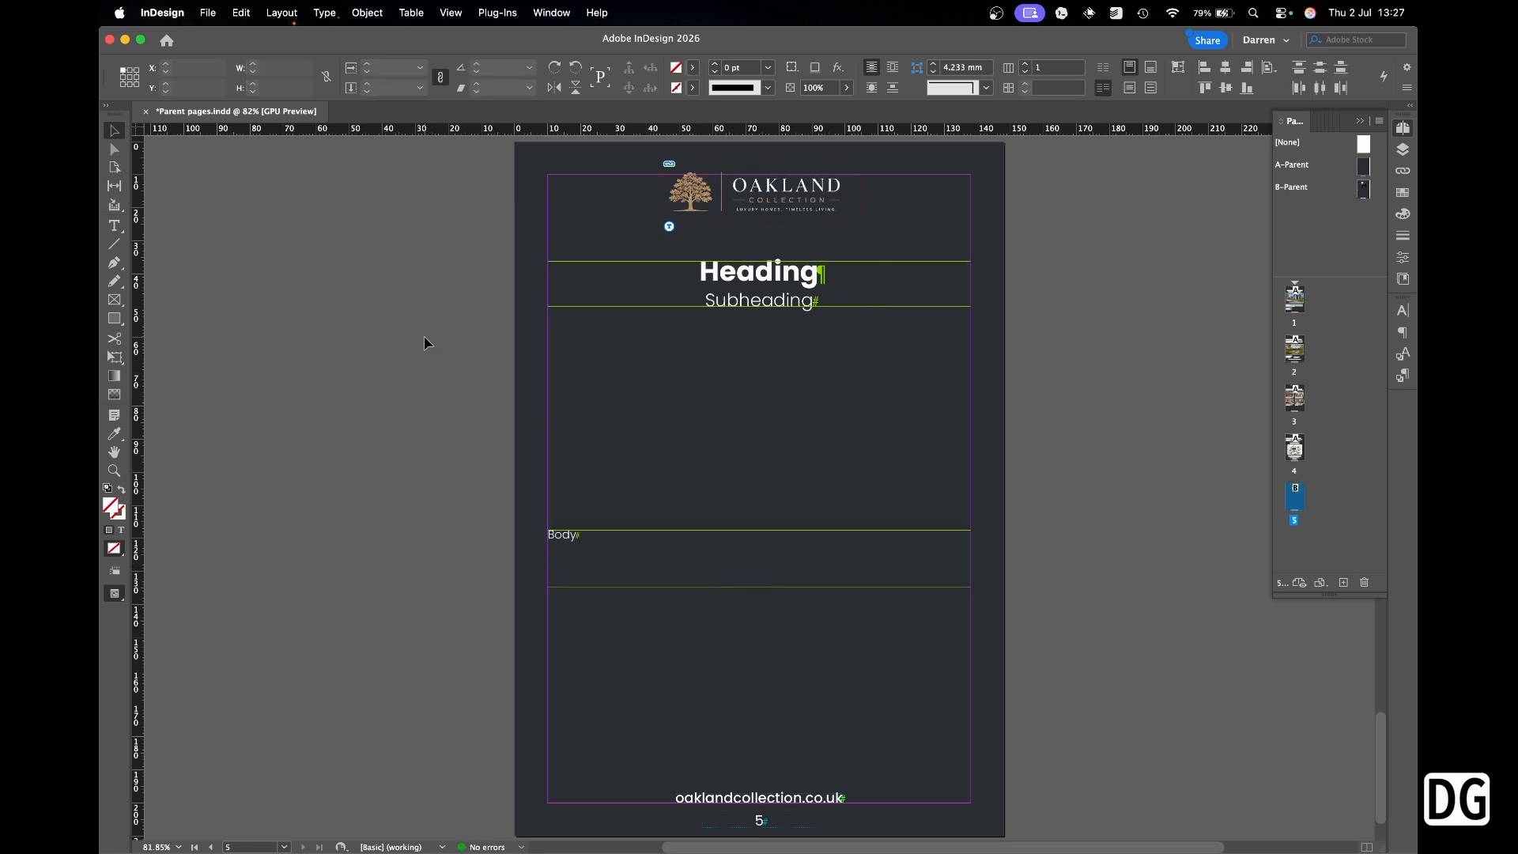